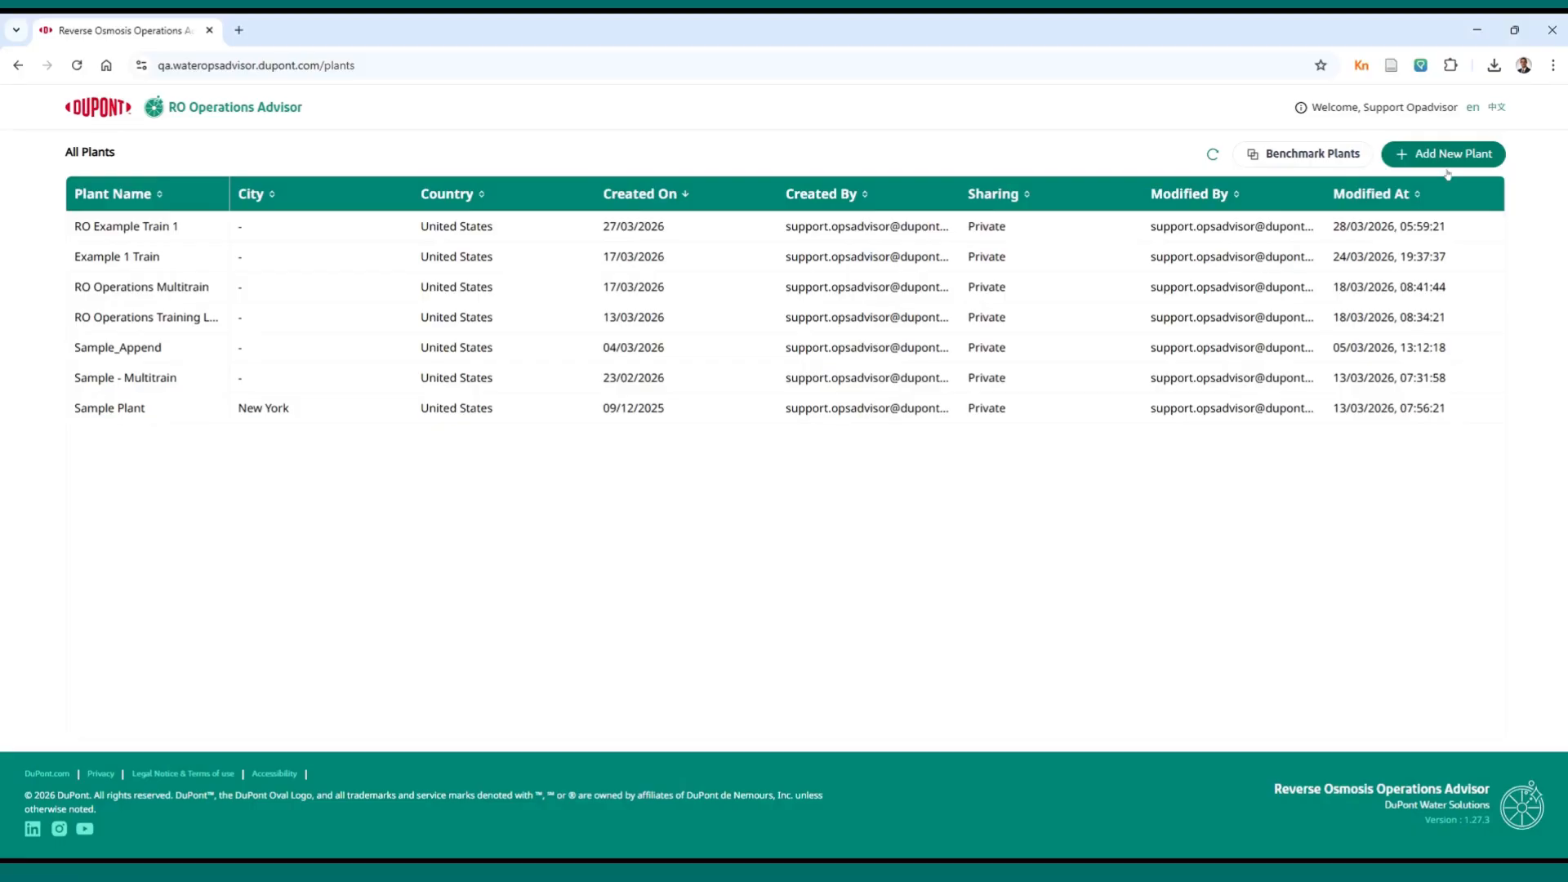
Add a new plant with 2 trains
{"action": "left_click", "coordinate": [1452, 162]}
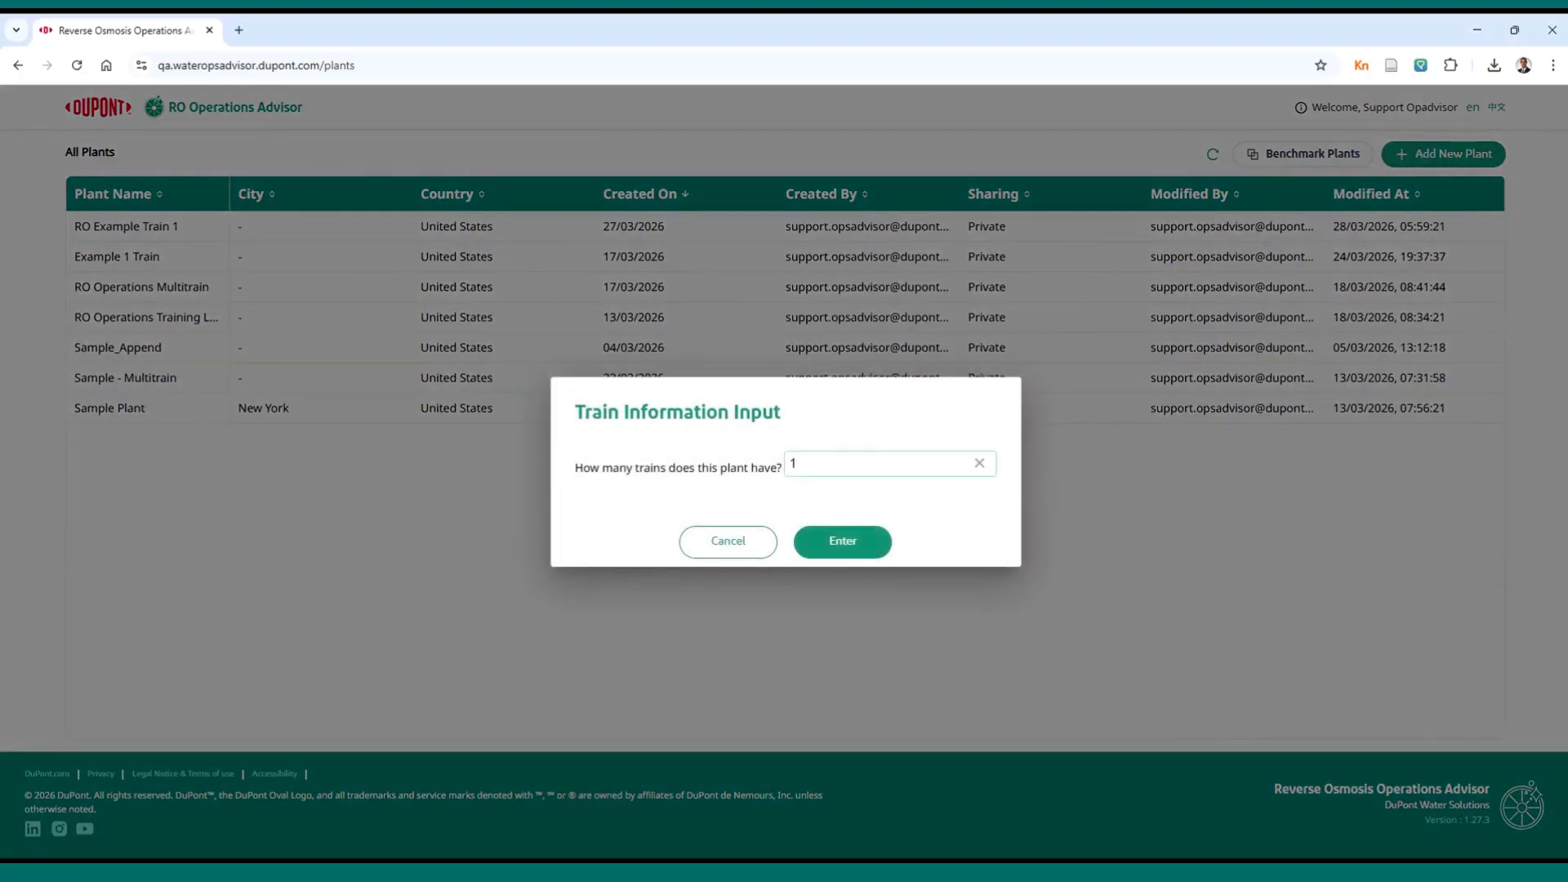
{"action": "key", "text": "BackSpace"}
{"action": "type", "text": "2"}
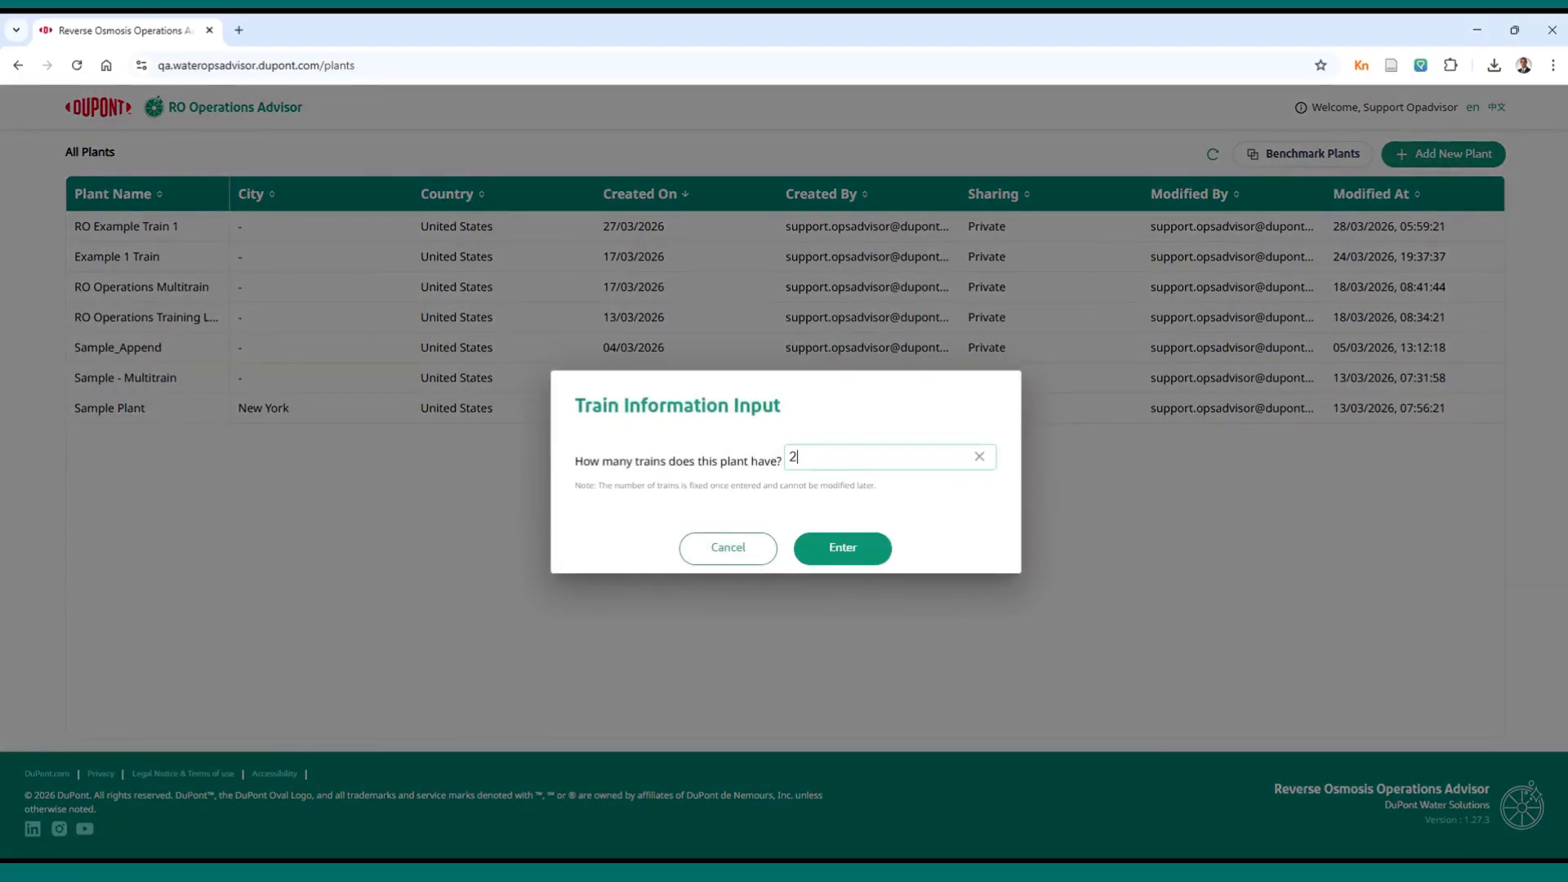
{"action": "left_click", "coordinate": [842, 549]}
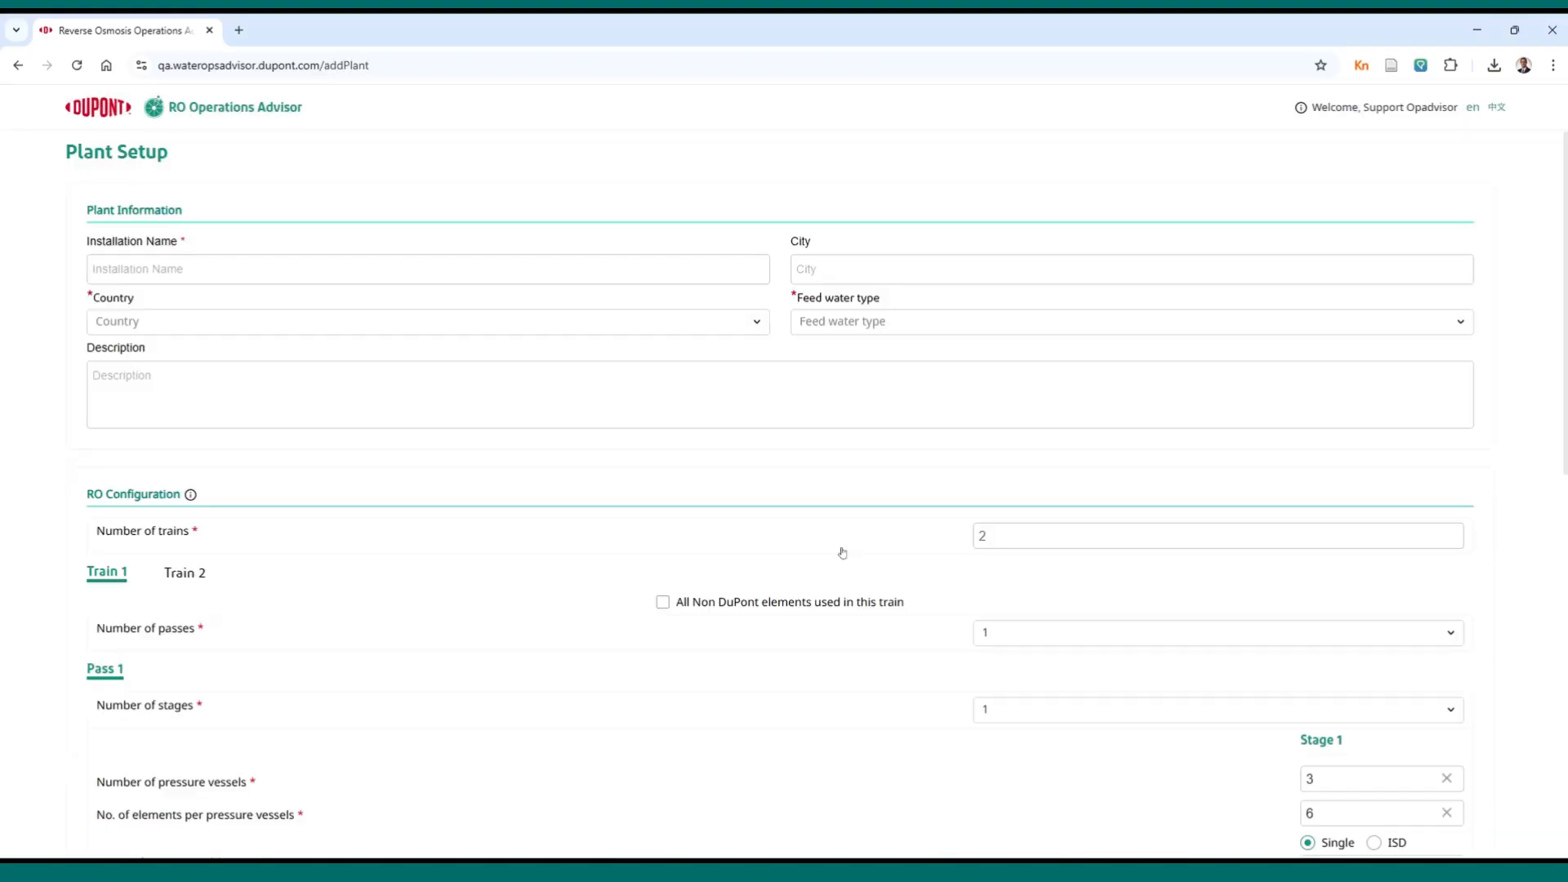
Name the installation "Example Multitrain" and set its country to United States and its feed water type to Well Water
{"action": "type", "text": "E"}
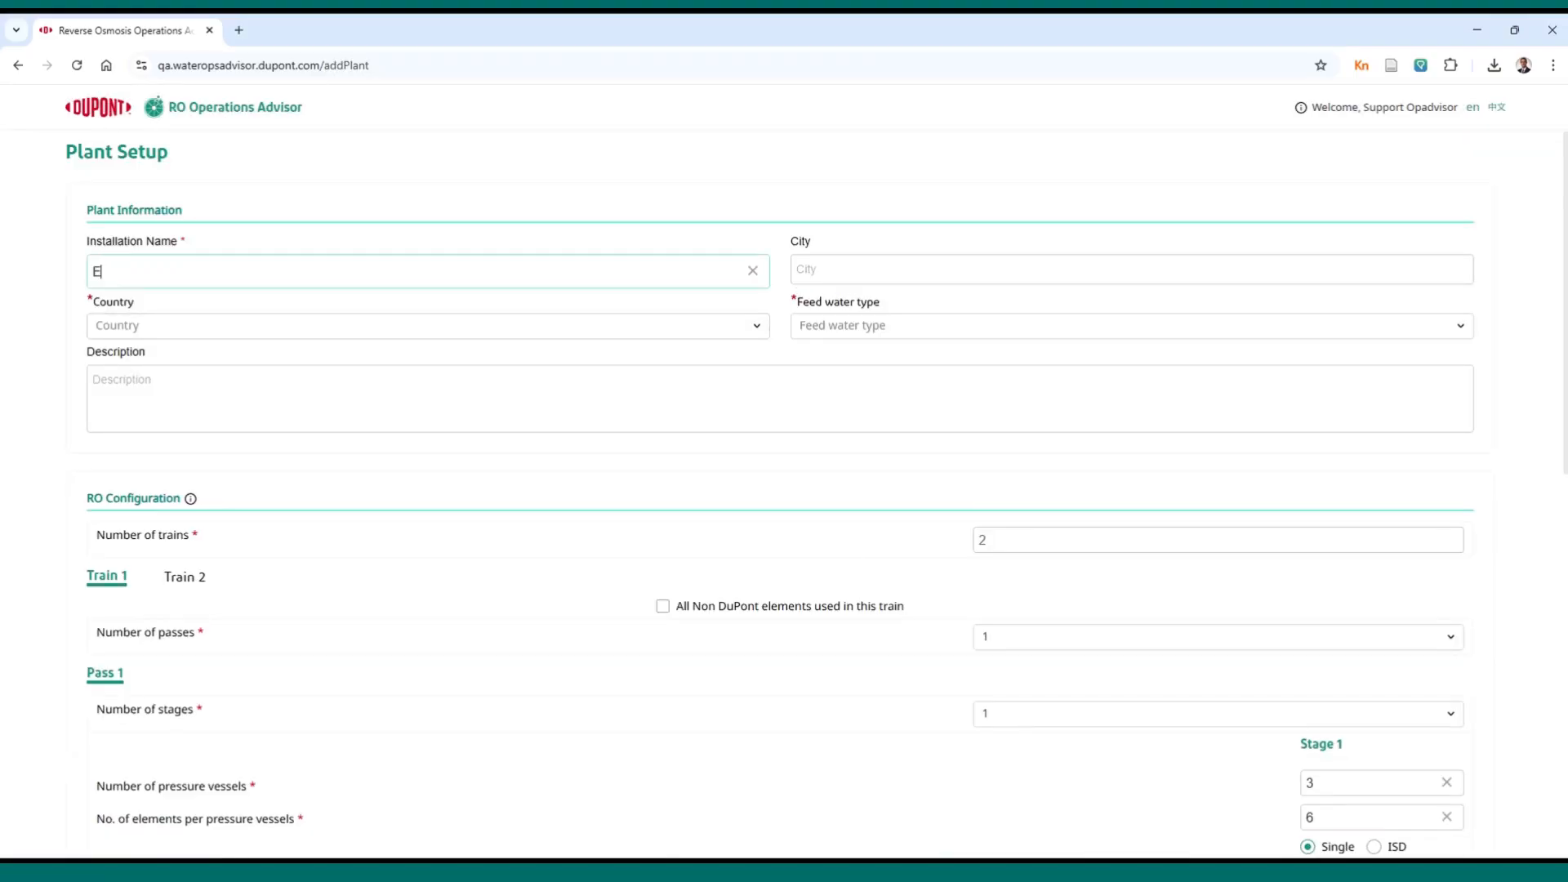
{"action": "type", "text": "xample Multitrain"}
{"action": "key", "text": "Tab"}
{"action": "type", "text": "United"}
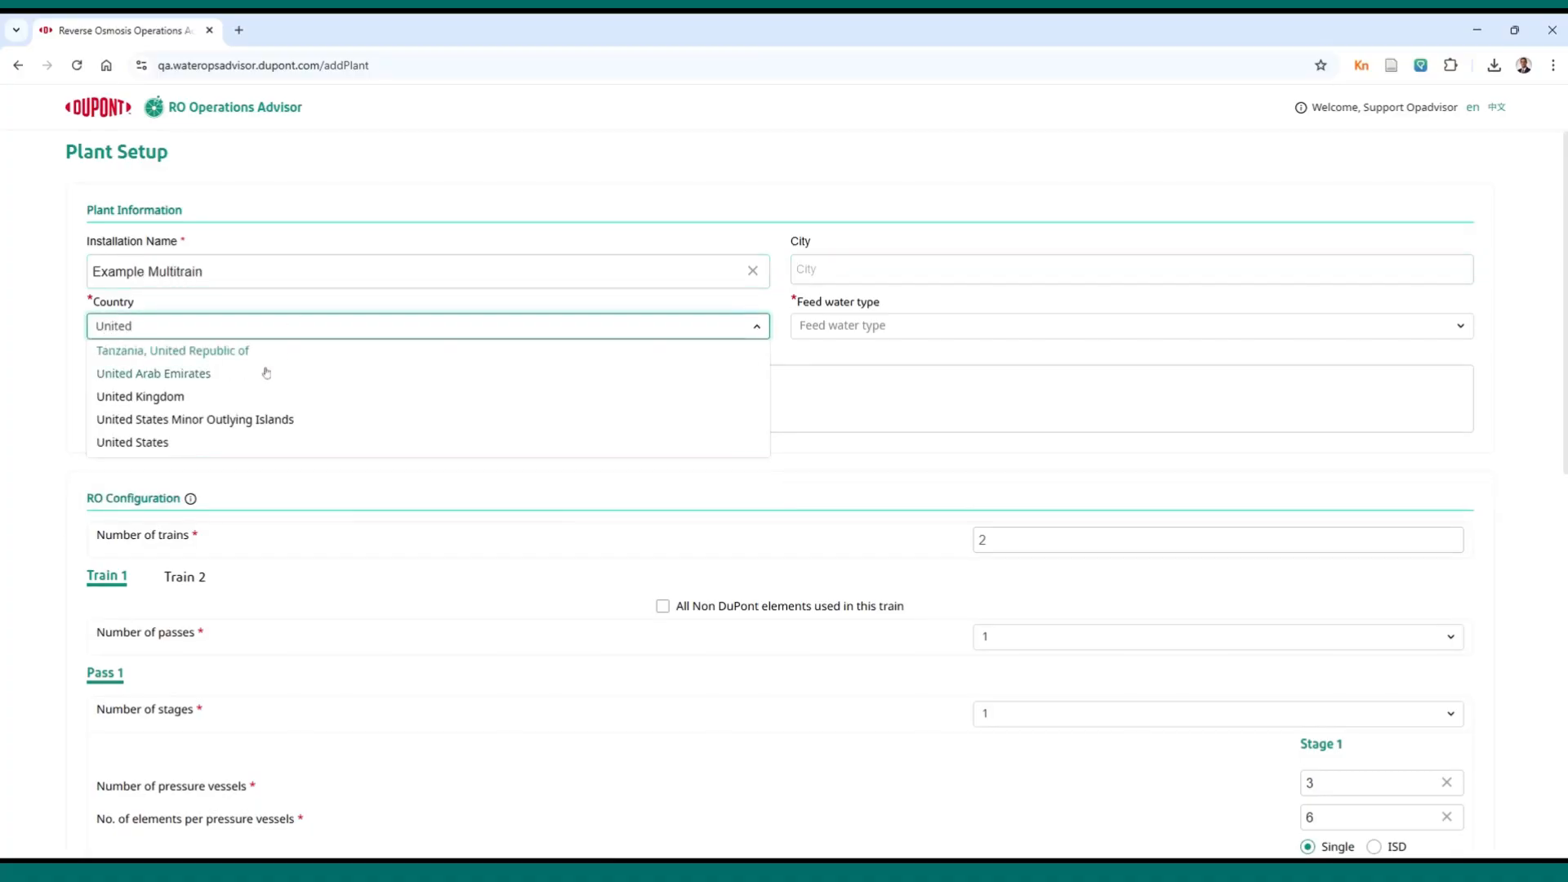
{"action": "left_click", "coordinate": [217, 444]}
{"action": "left_click", "coordinate": [808, 331]}
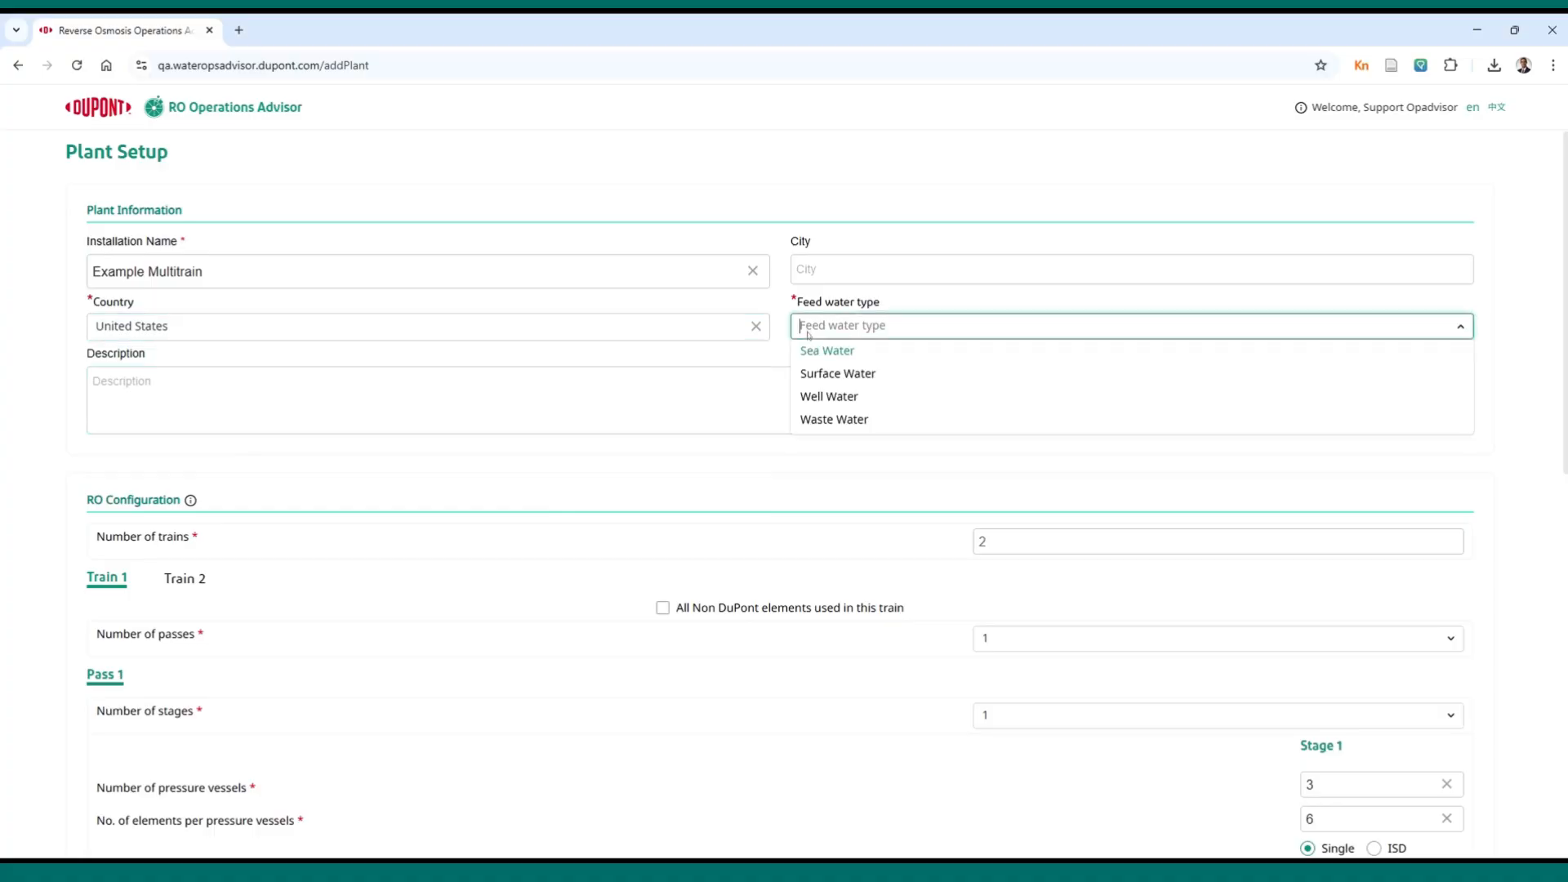
{"action": "left_click", "coordinate": [813, 396]}
{"action": "scroll", "coordinate": [969, 268], "scroll_direction": "down", "scroll_amount": 4}
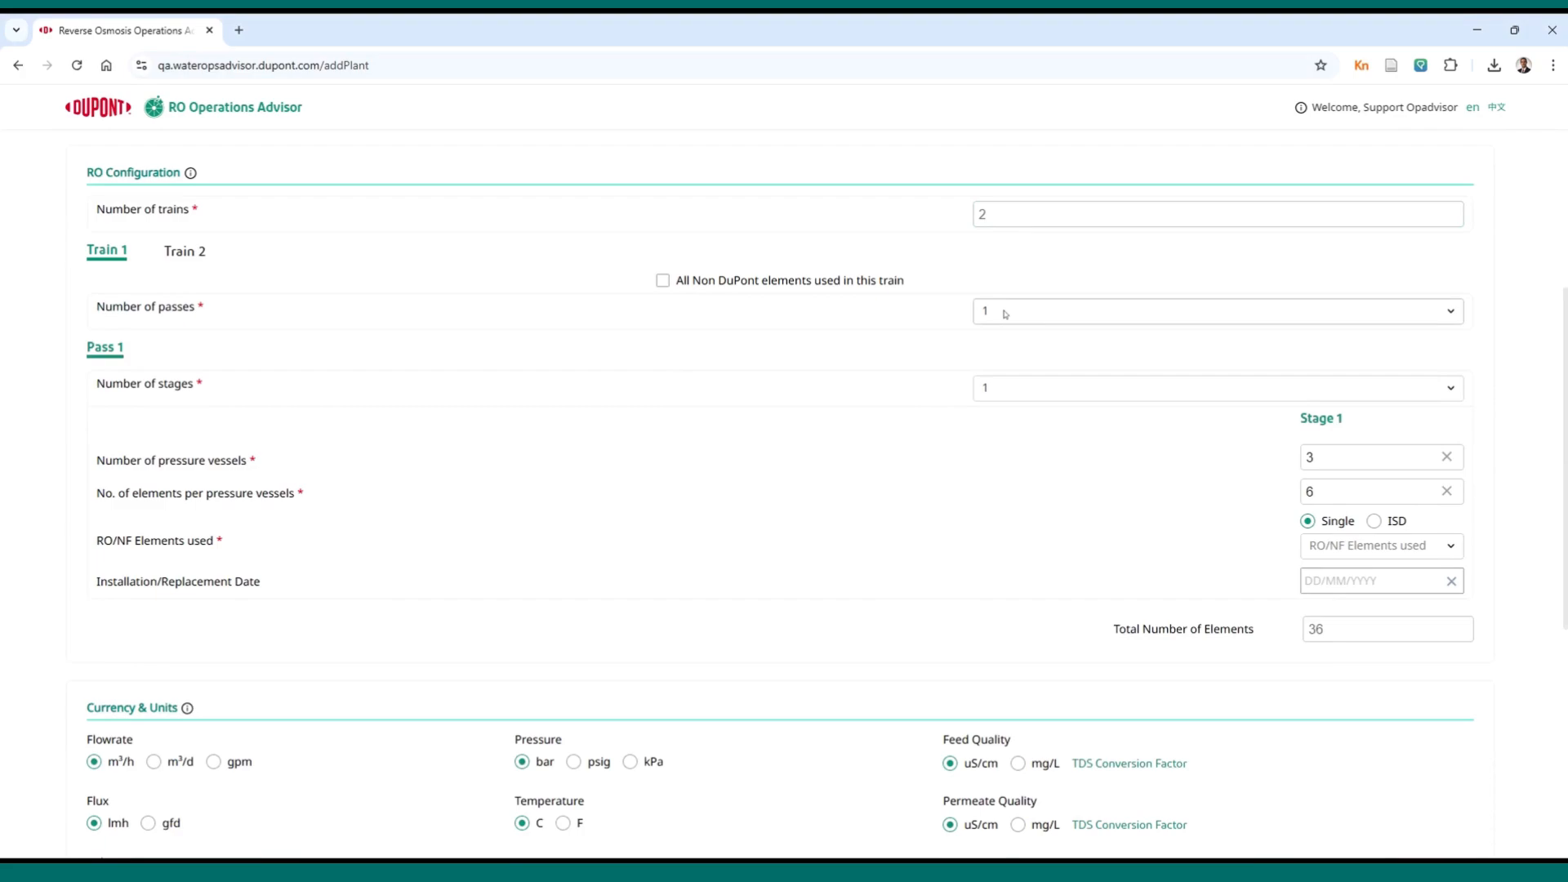
{"action": "left_click", "coordinate": [187, 253]}
{"action": "left_click", "coordinate": [1035, 317]}
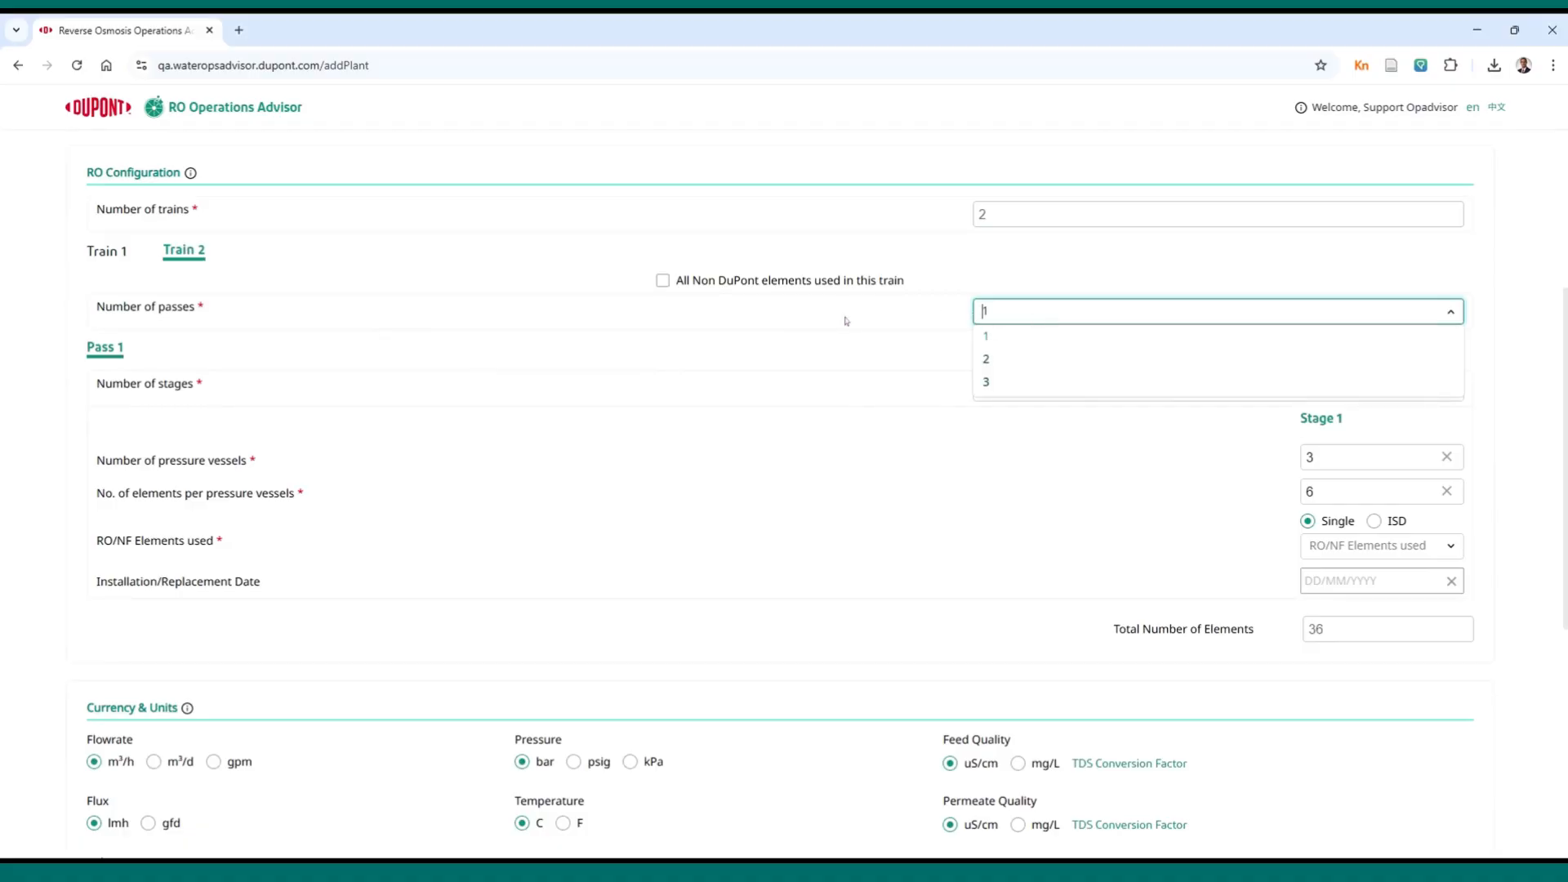
{"action": "left_click", "coordinate": [117, 260]}
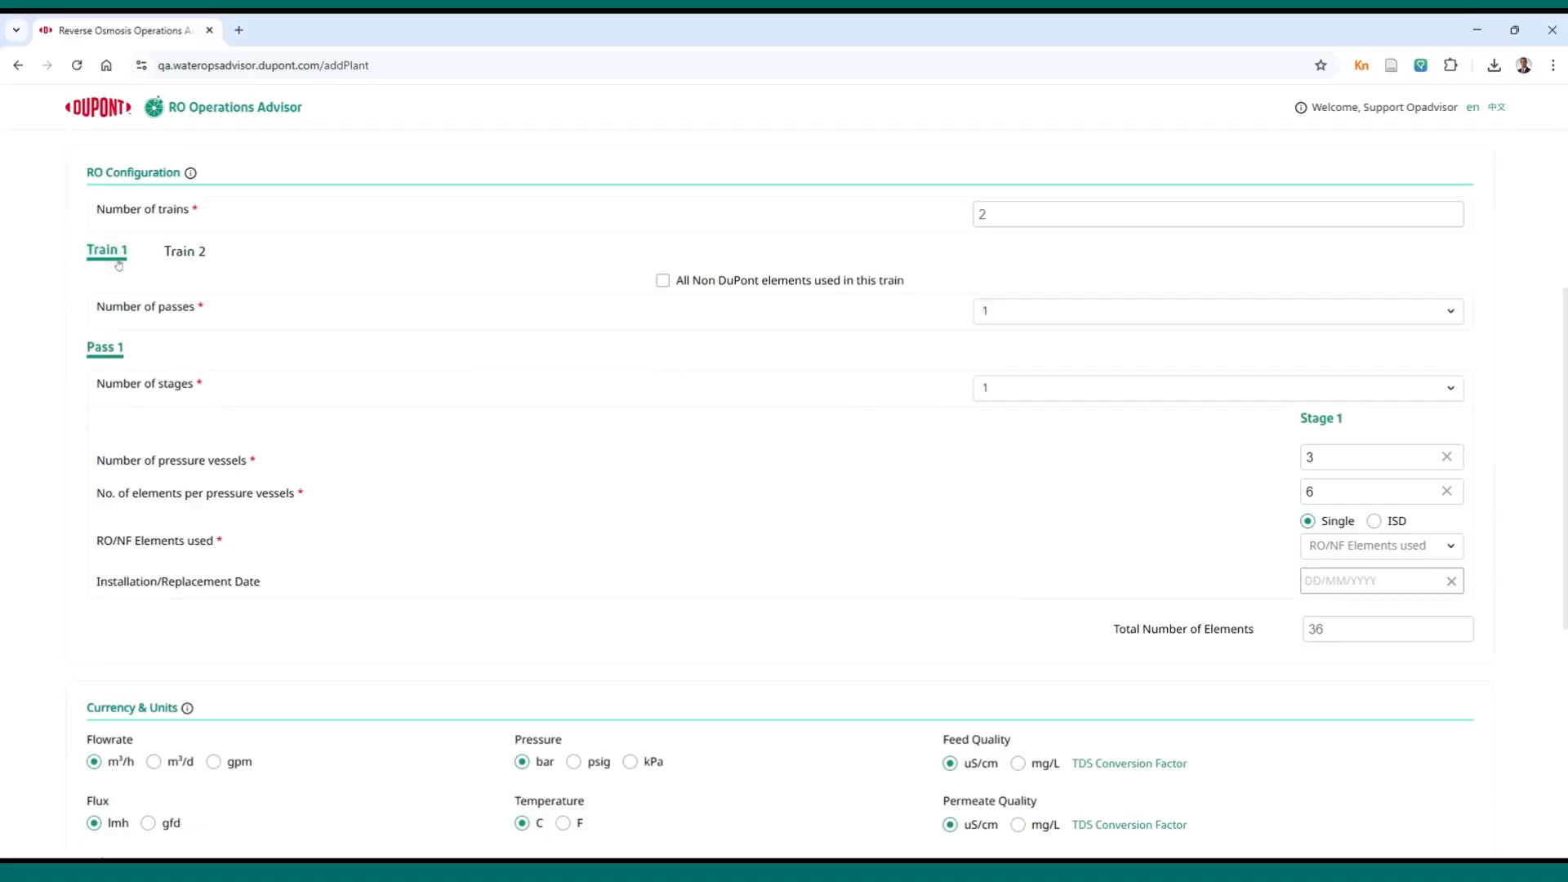
Configure Train 1 with 2 stages, using BW30 PRO-400 elements in both stages
{"action": "left_click", "coordinate": [1006, 391]}
{"action": "left_click", "coordinate": [1008, 436]}
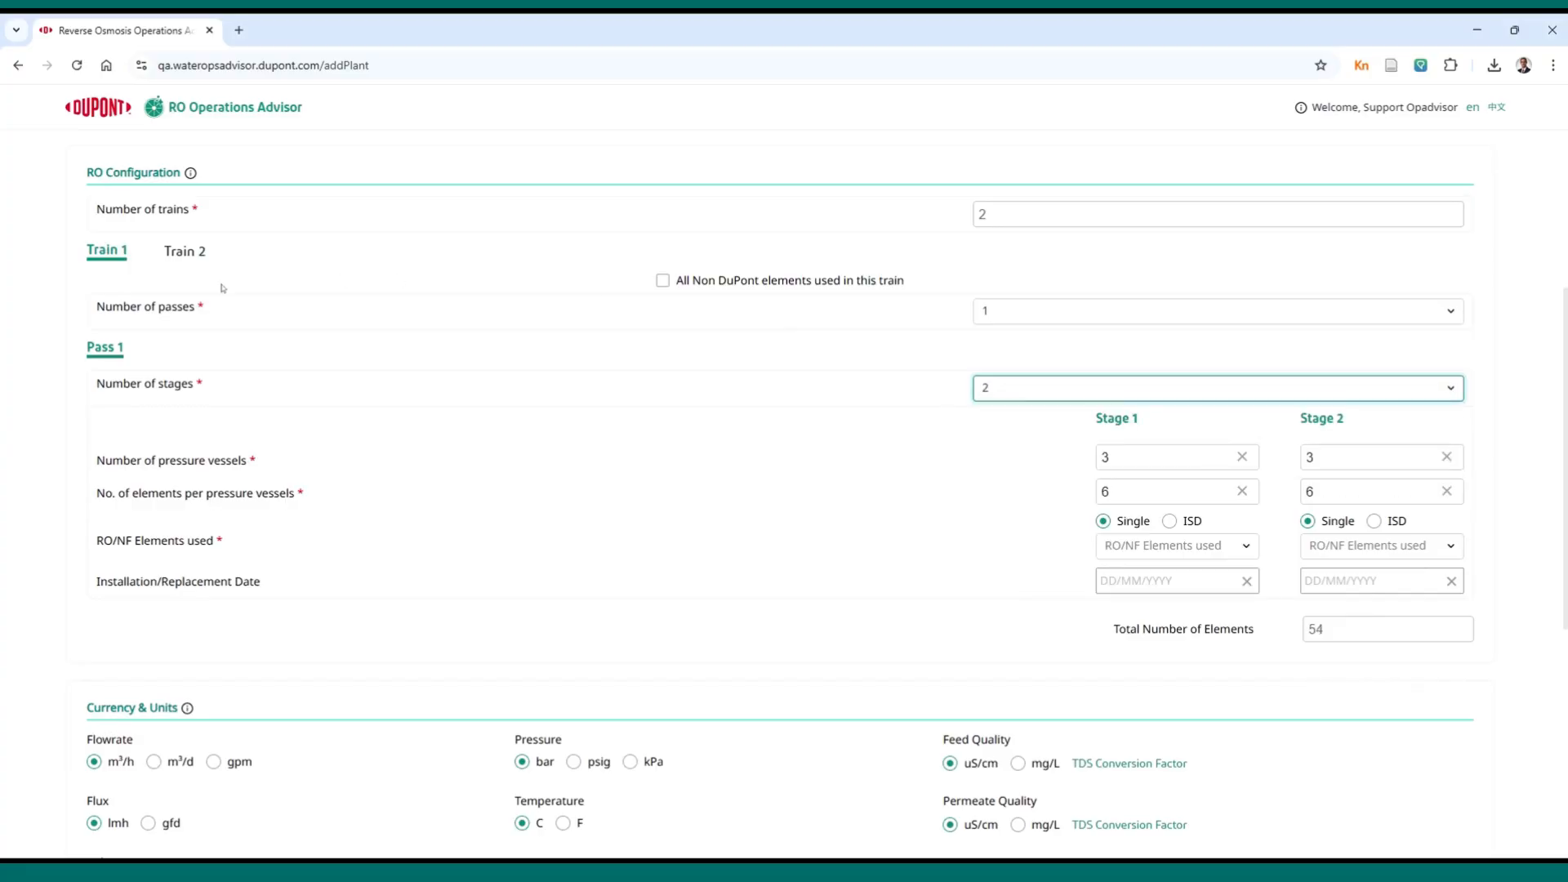
{"action": "left_click", "coordinate": [1185, 549]}
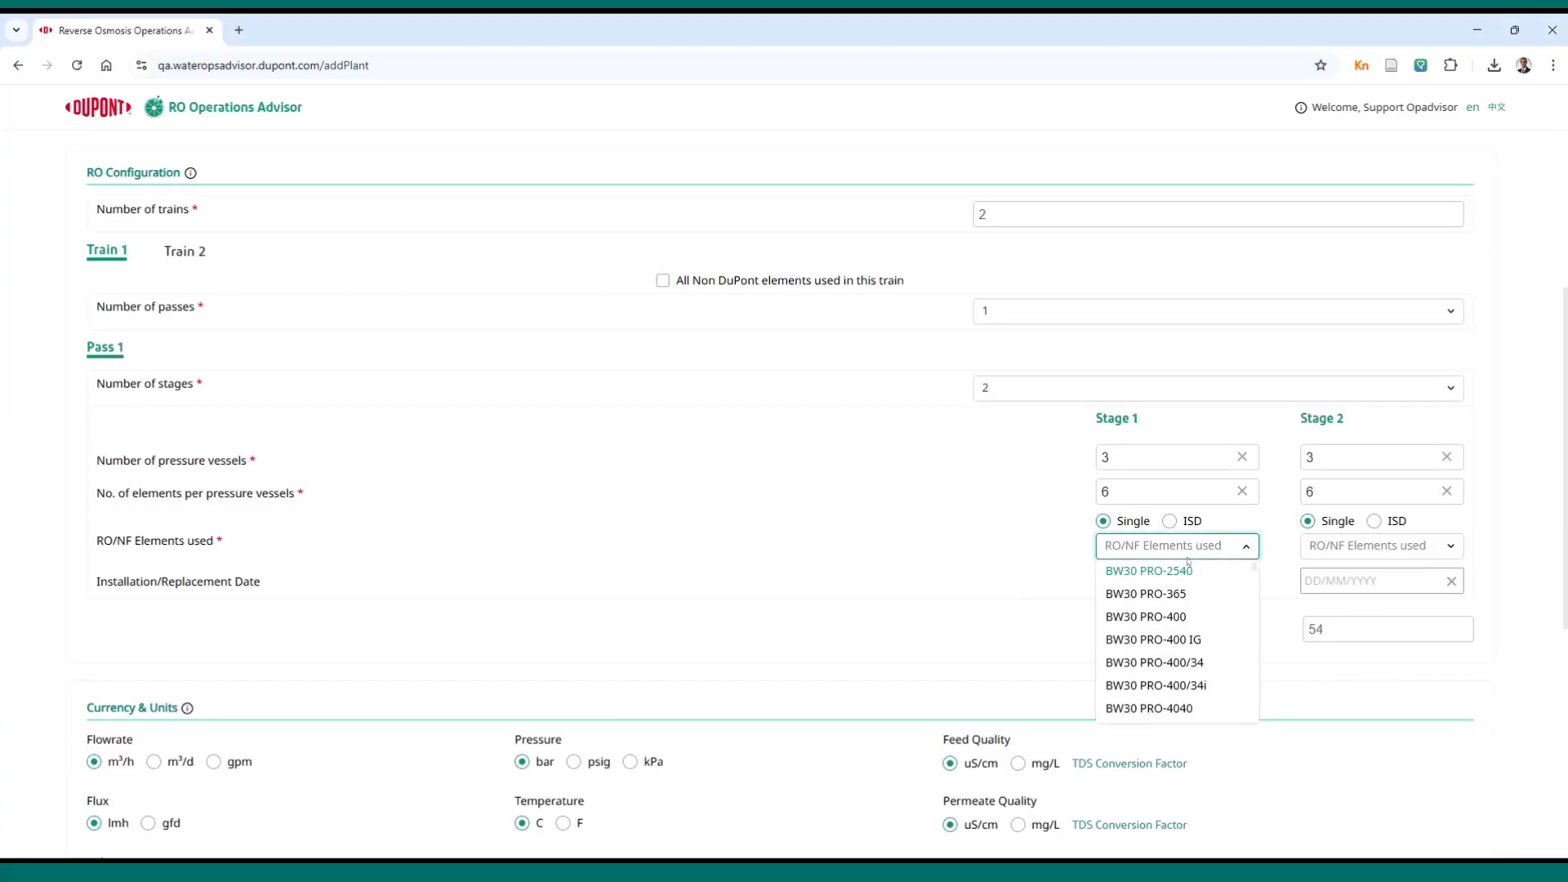
{"action": "left_click", "coordinate": [1197, 617]}
{"action": "left_click", "coordinate": [1360, 551]}
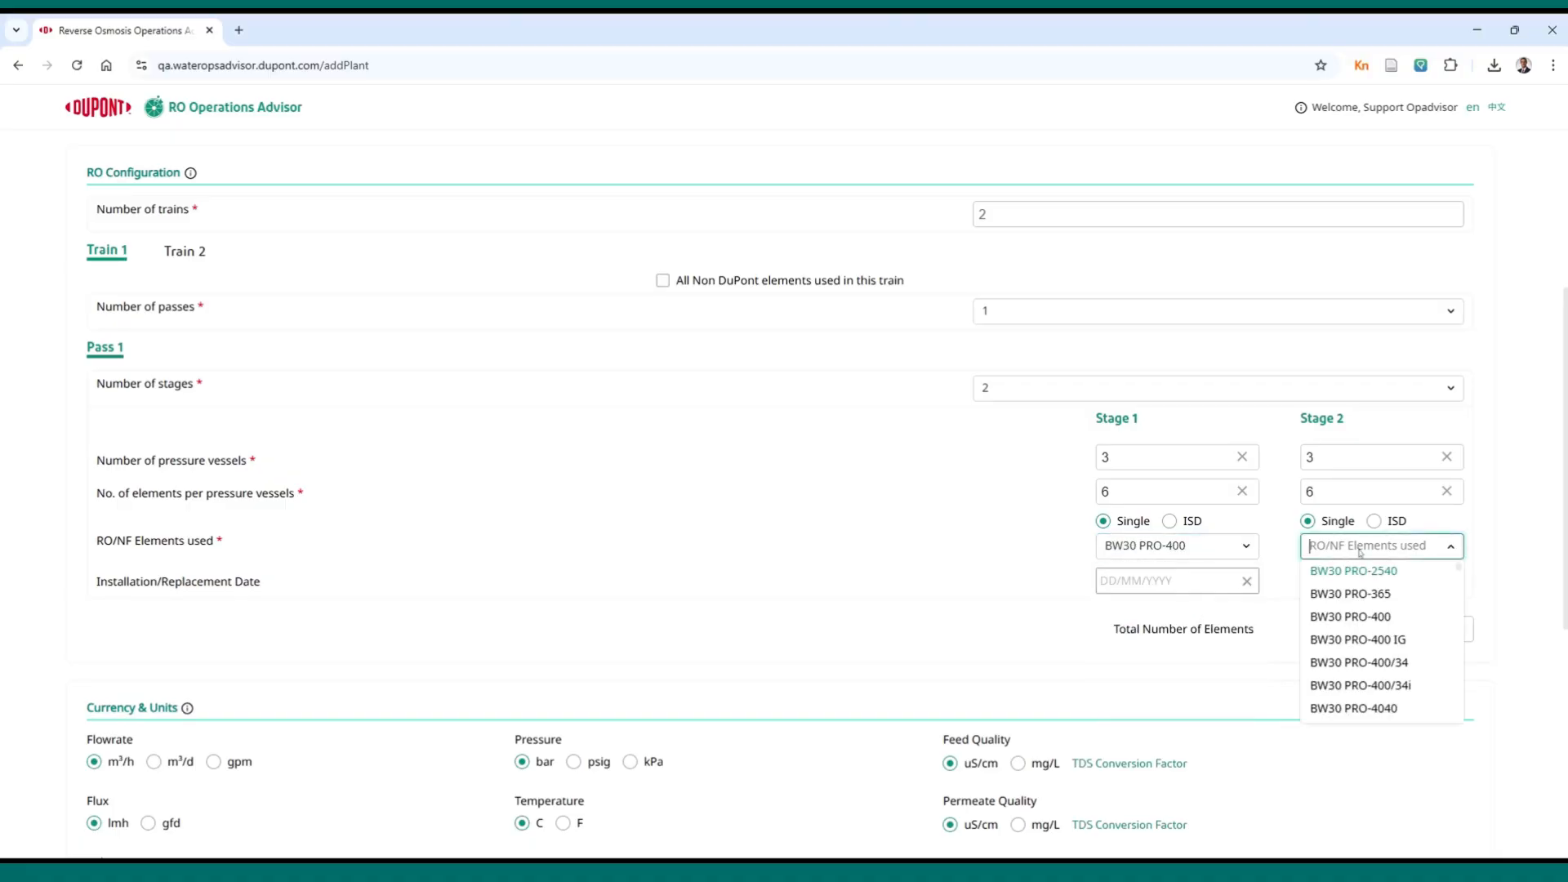
{"action": "left_click", "coordinate": [1374, 616]}
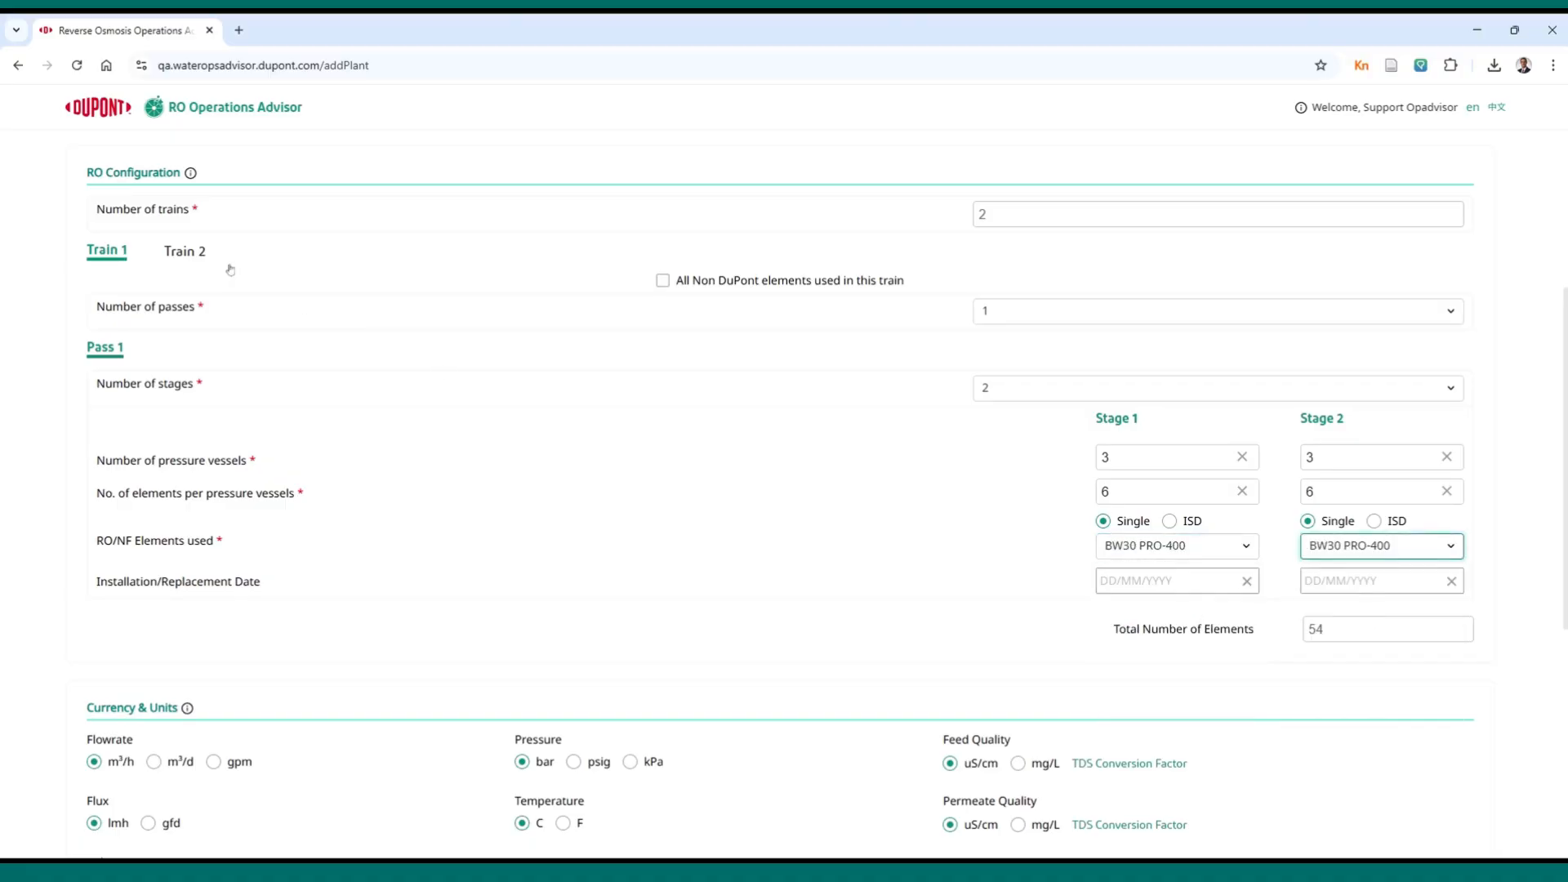
Configure Train 2 with 2 stages and assign BW30 PRO-400 elements to Stage 1 and Stage 2
{"action": "left_click", "coordinate": [198, 255]}
{"action": "left_click", "coordinate": [975, 398]}
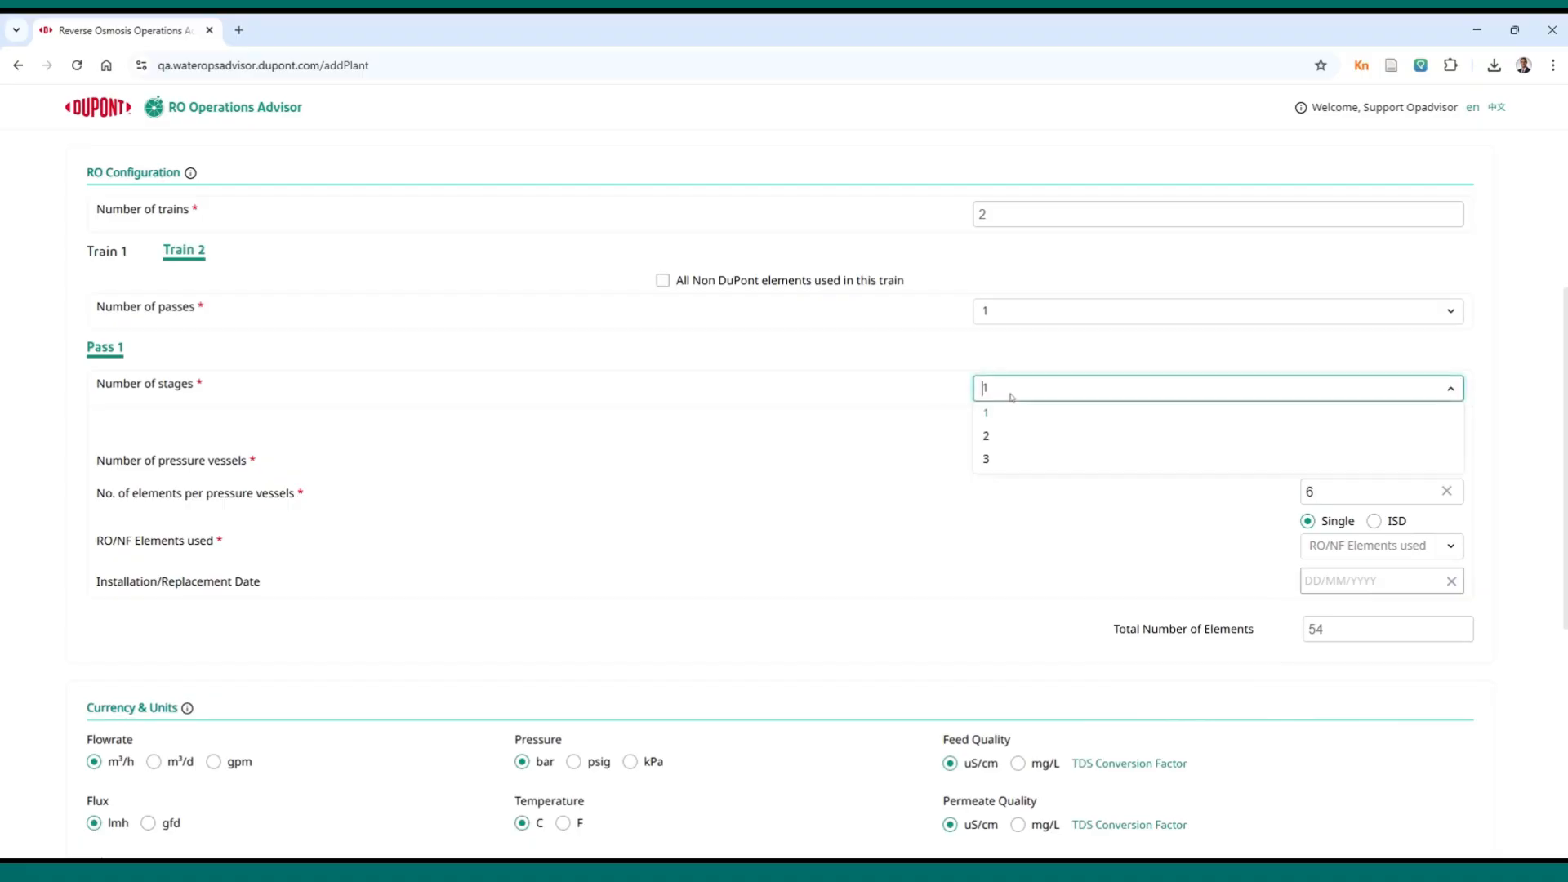
{"action": "left_click", "coordinate": [1002, 449]}
{"action": "left_click", "coordinate": [1171, 548]}
{"action": "left_click", "coordinate": [1160, 617]}
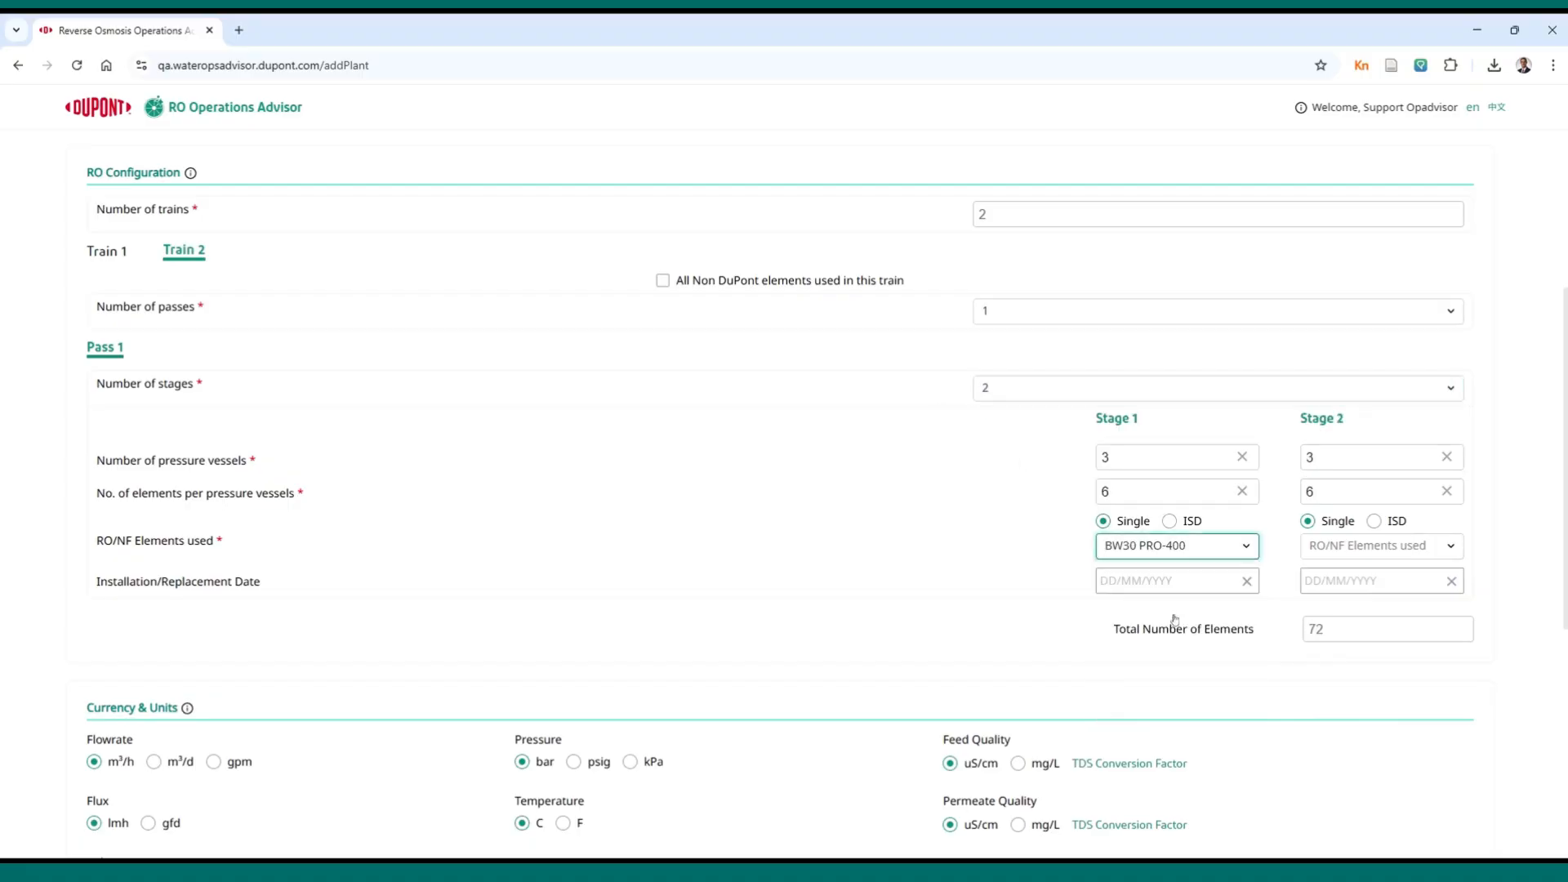
{"action": "left_click", "coordinate": [1356, 545]}
{"action": "left_click", "coordinate": [1358, 618]}
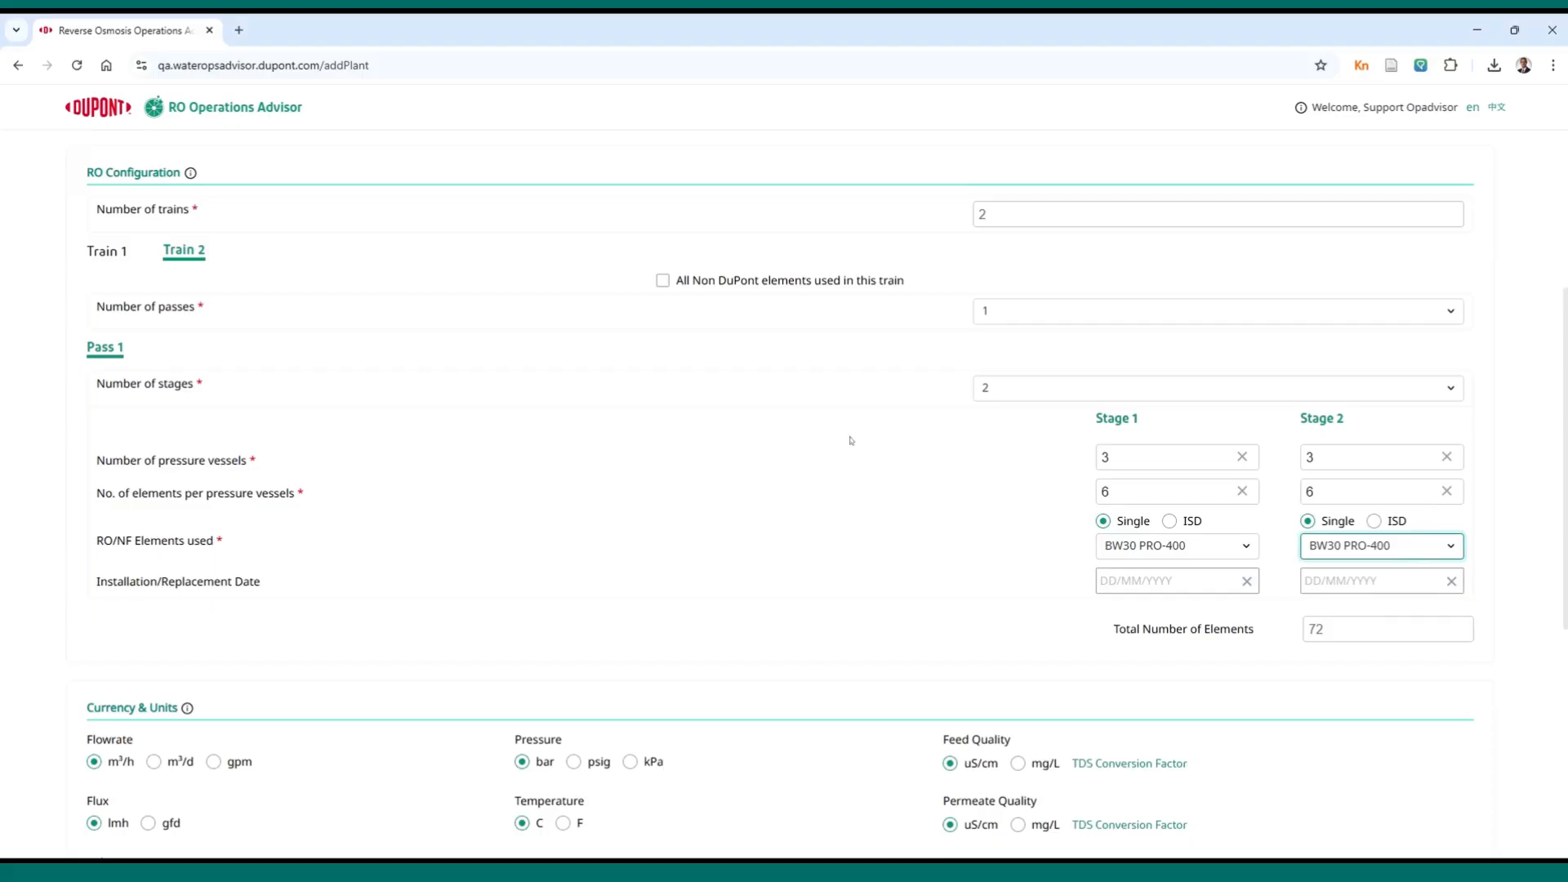
Save the plant setup with the default units and cost information and continue to the data setup
{"action": "scroll", "coordinate": [864, 485], "scroll_direction": "up", "scroll_amount": 3}
{"action": "scroll", "coordinate": [864, 484], "scroll_direction": "down", "scroll_amount": 7}
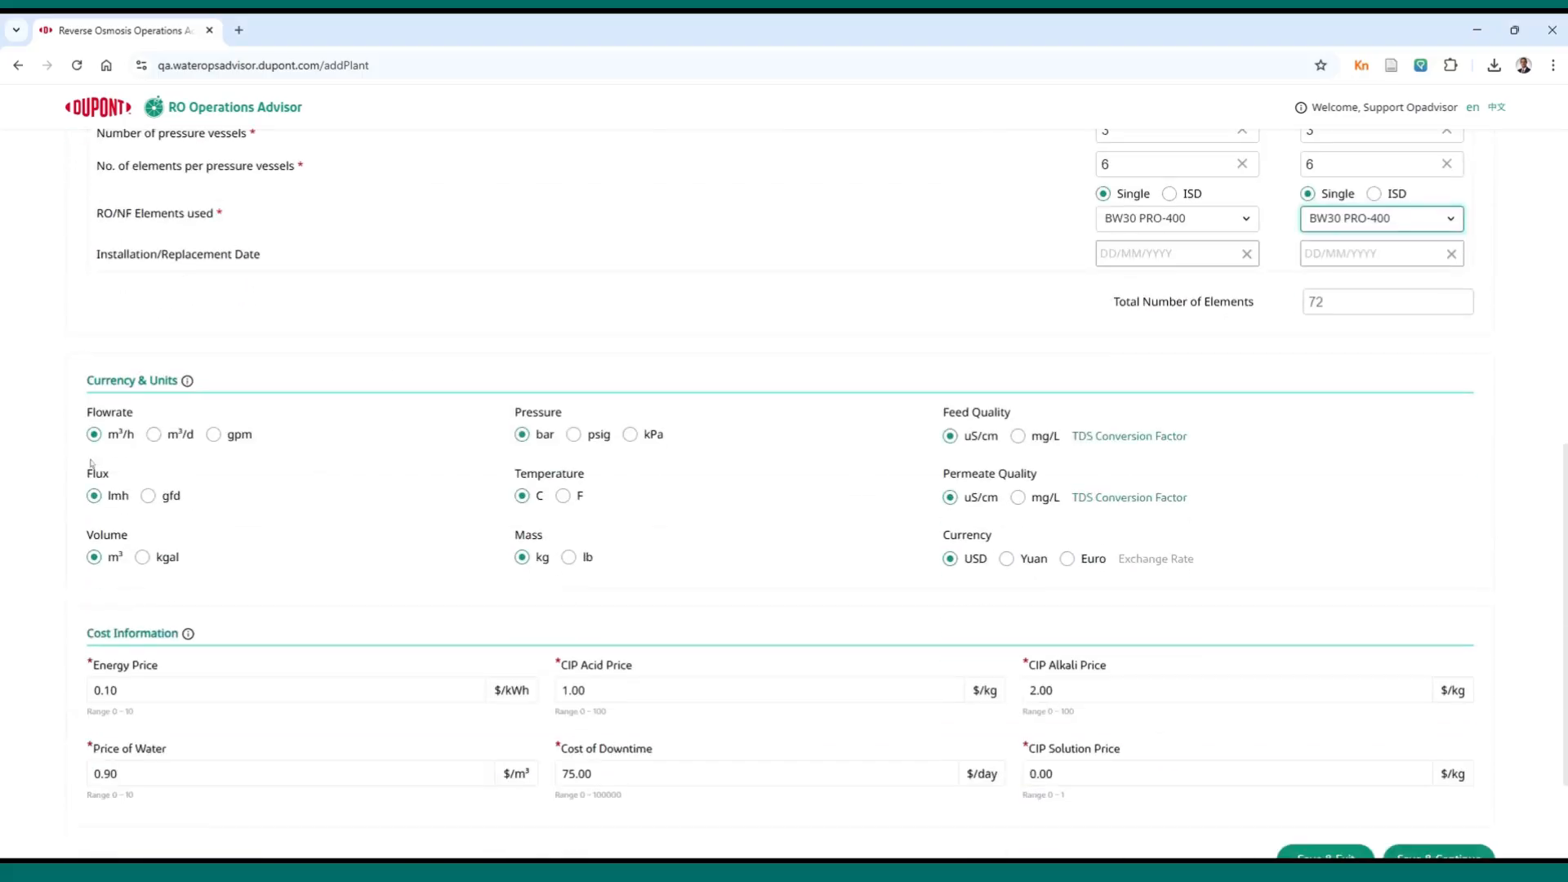
{"action": "scroll", "coordinate": [710, 490], "scroll_direction": "down", "scroll_amount": 2}
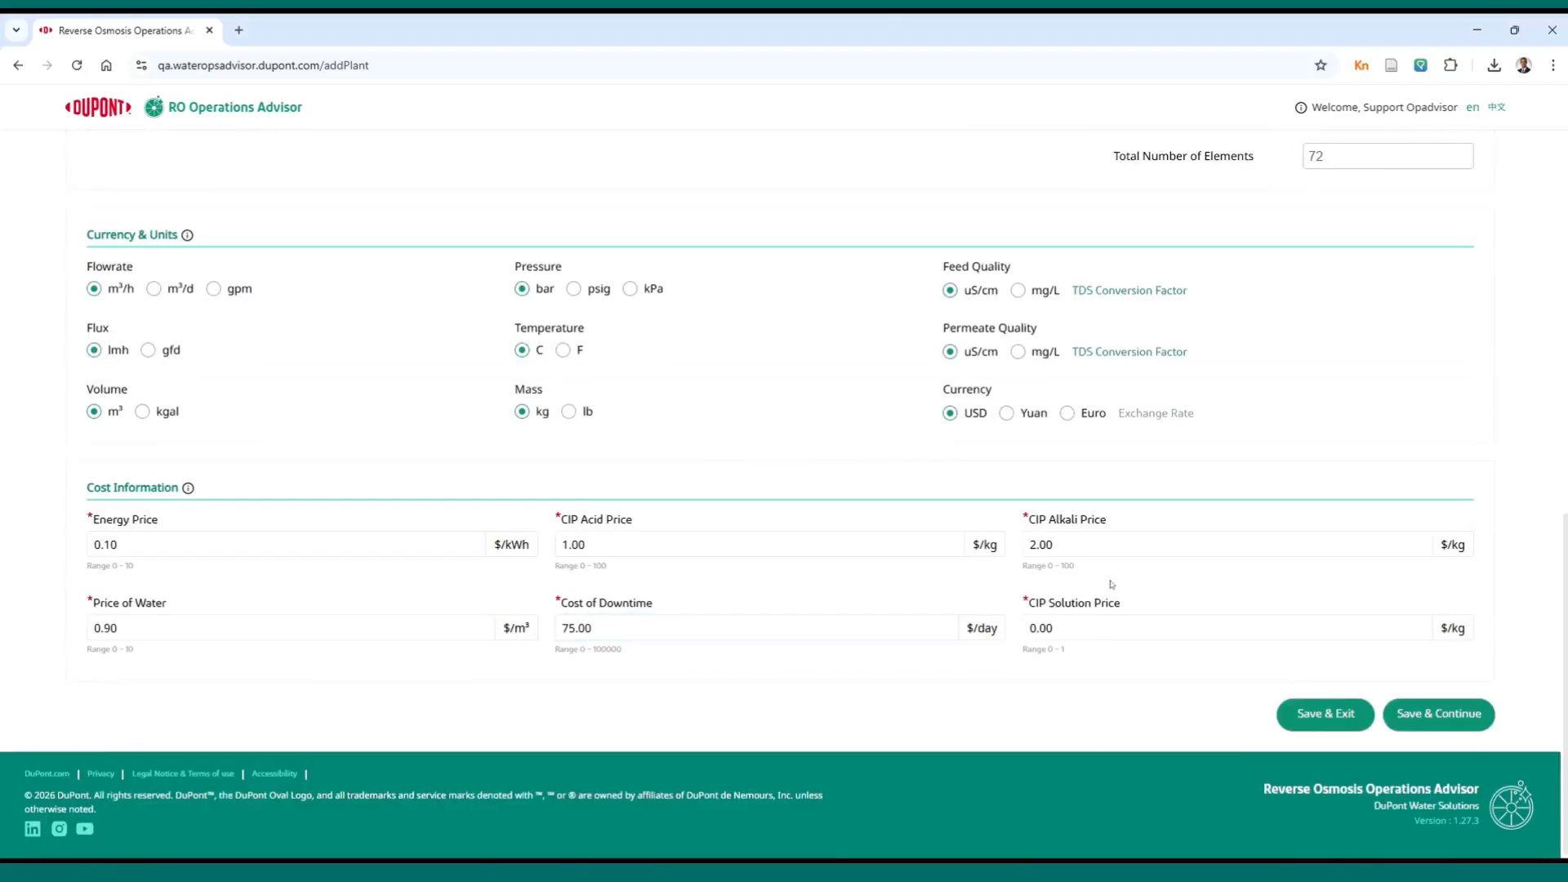
{"action": "left_click", "coordinate": [1438, 714]}
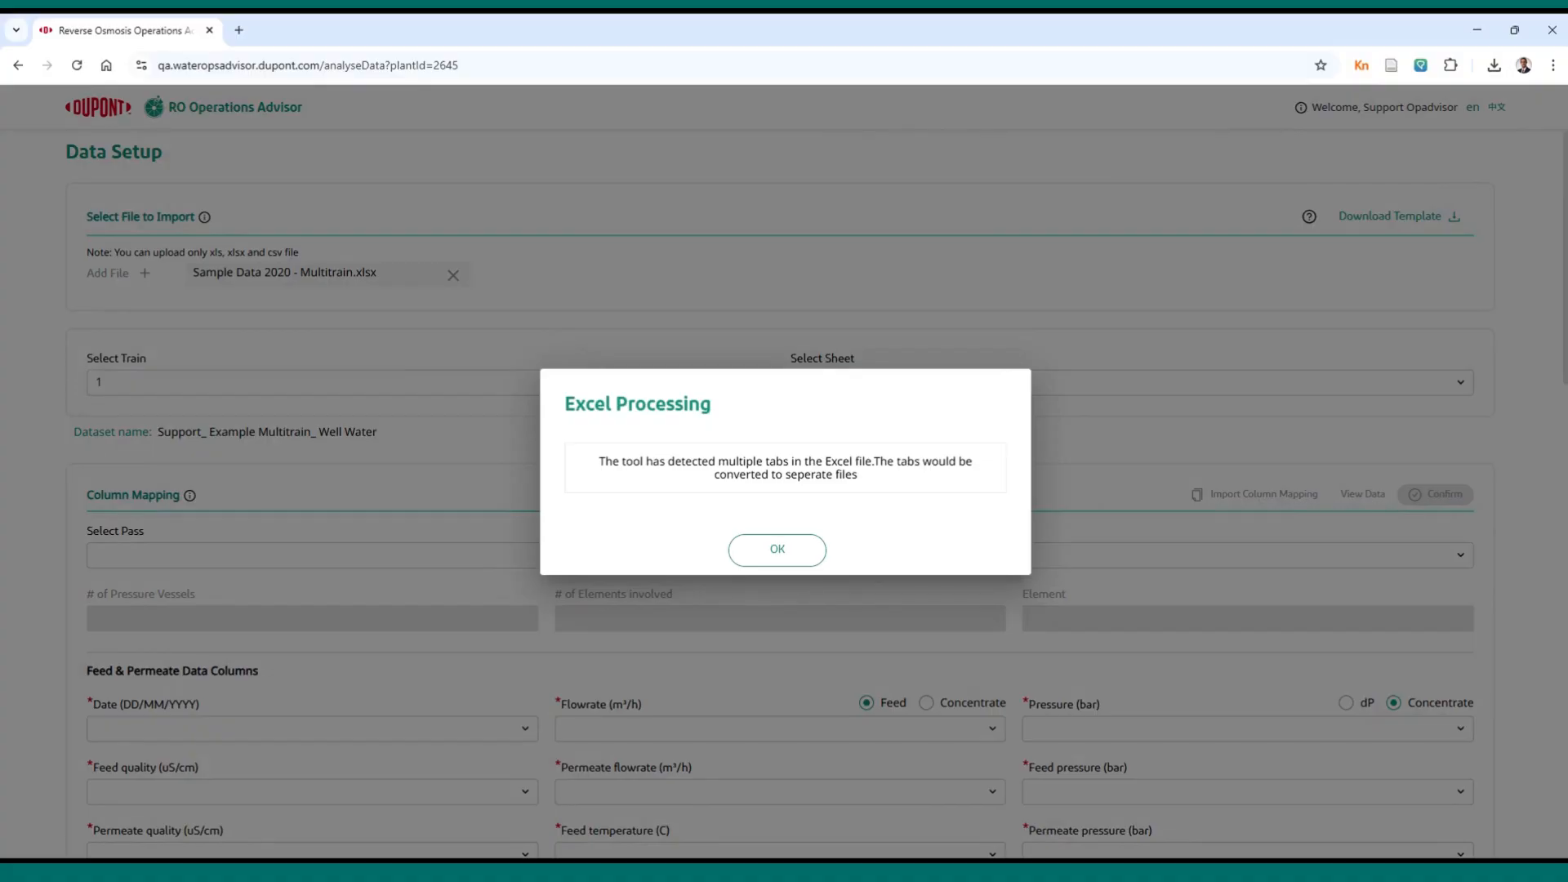
Accept the conversion of the workbook's tabs into separate files and assign sheet Train 1 to train 1
{"action": "left_click", "coordinate": [778, 548]}
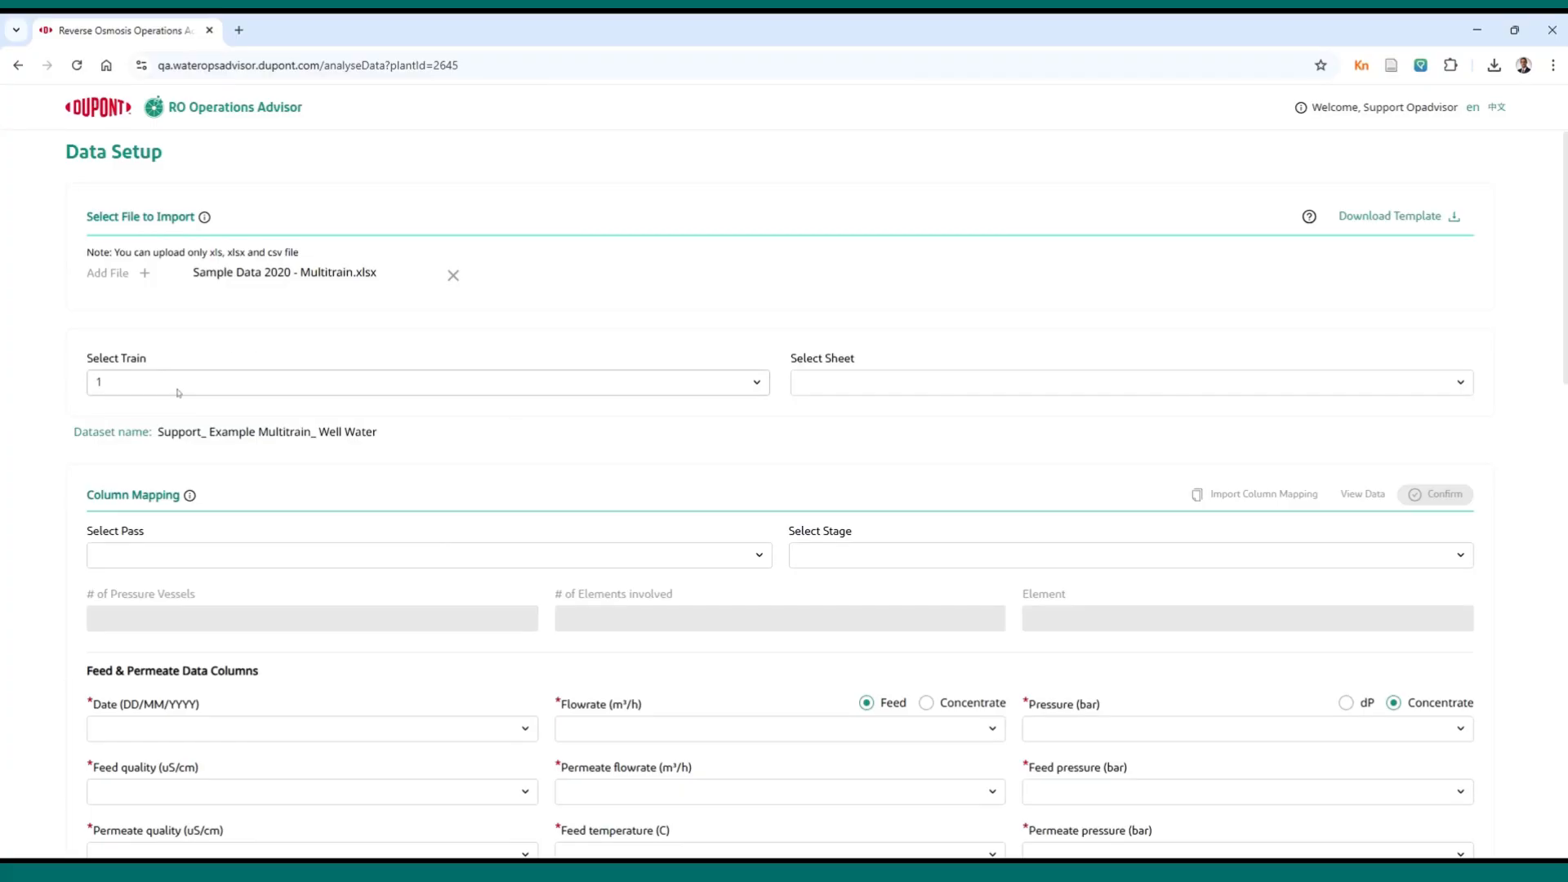
{"action": "left_click", "coordinate": [916, 392]}
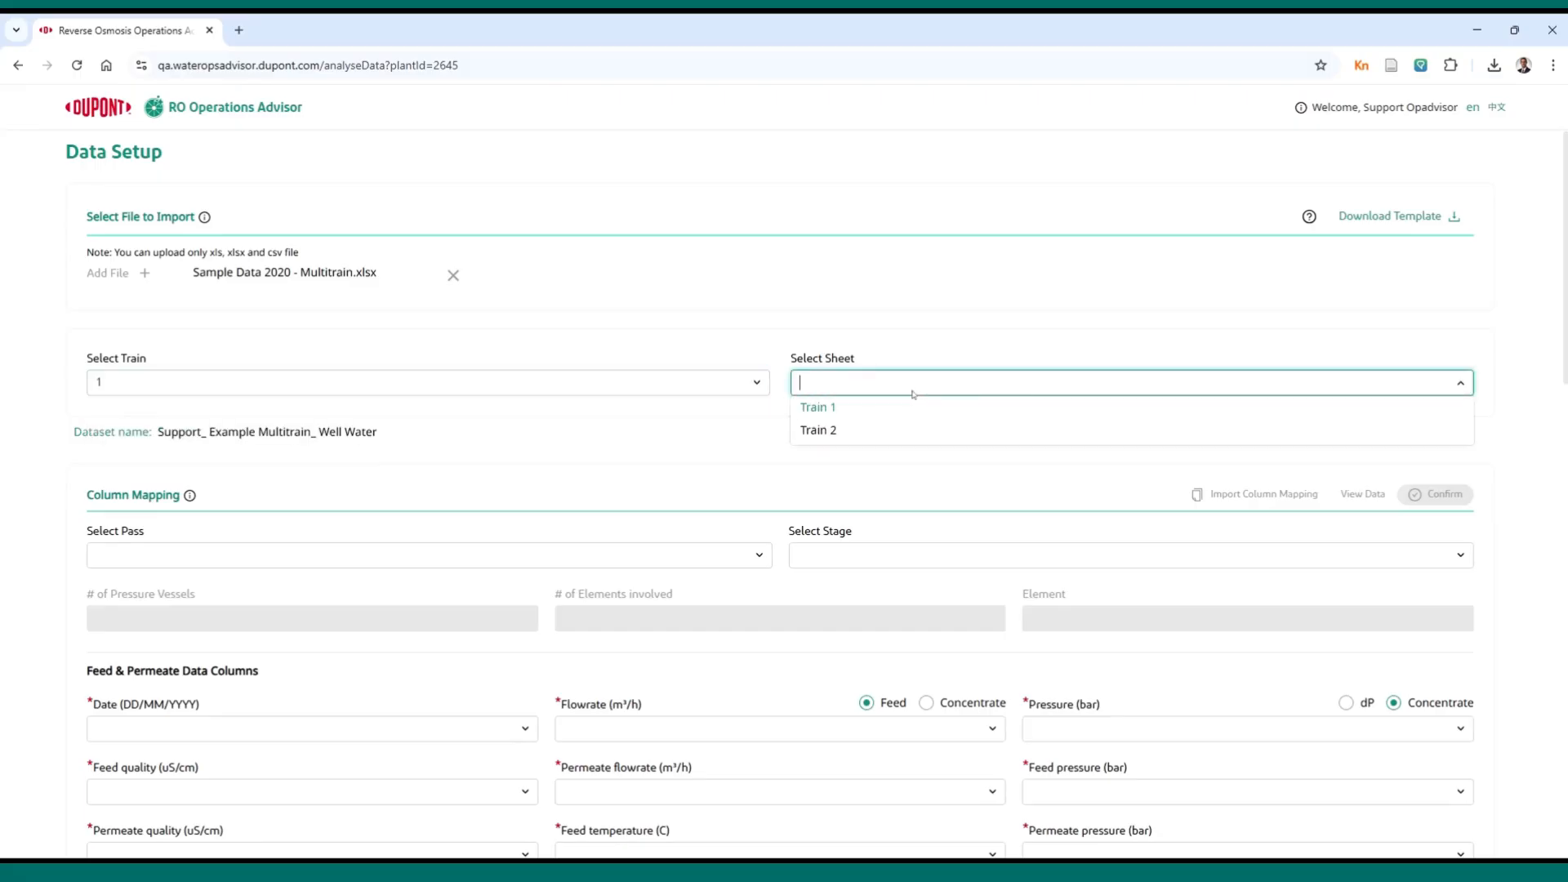
{"action": "left_click", "coordinate": [833, 410]}
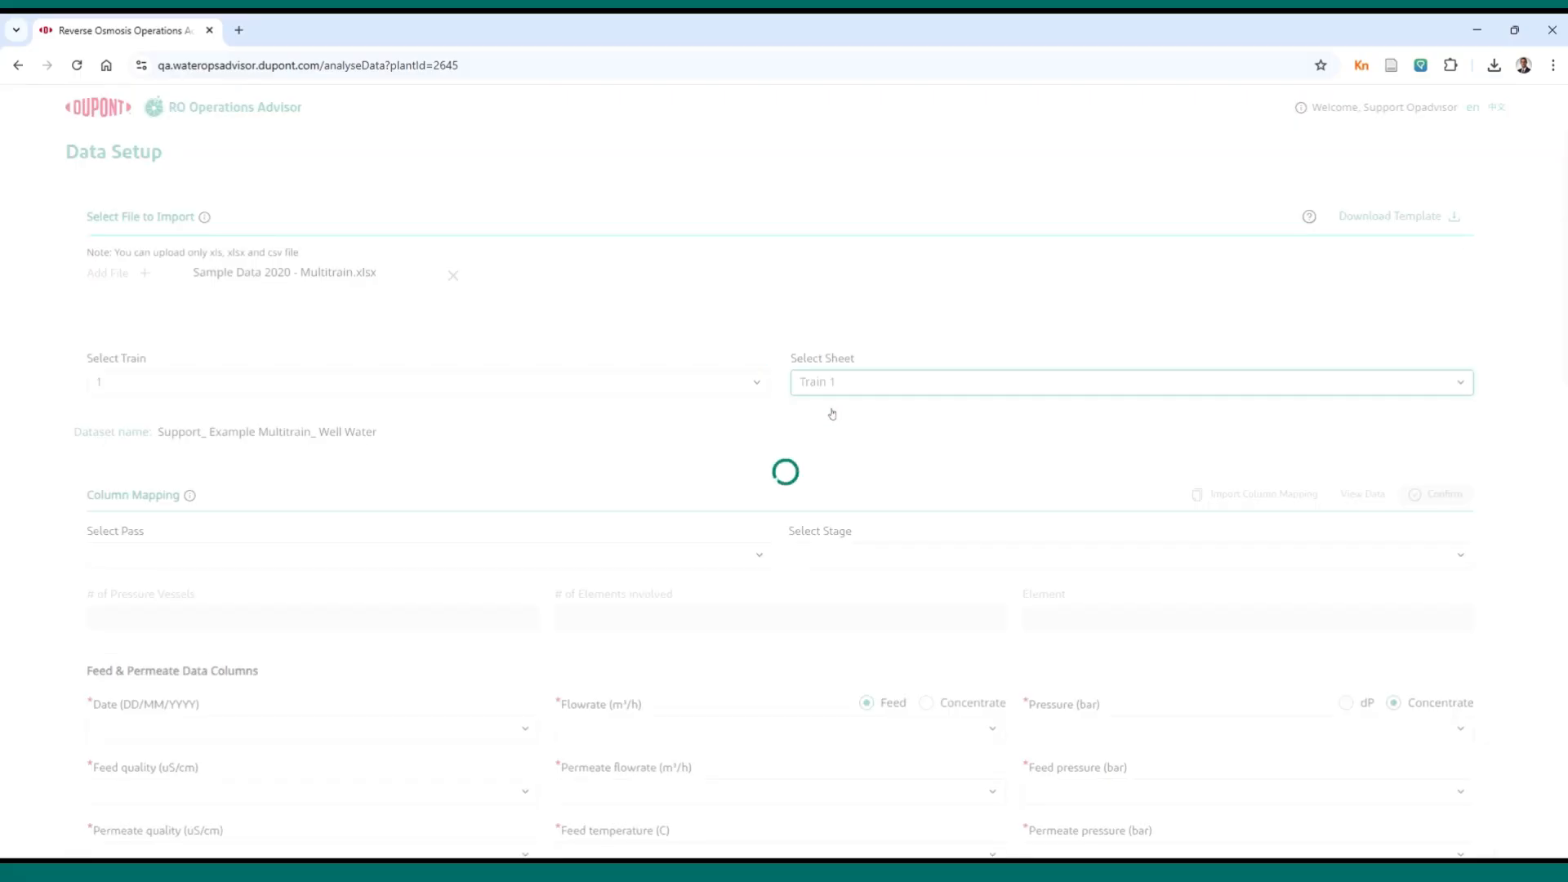
Assign sheet Train 2 of the imported workbook to train 2
{"action": "left_click", "coordinate": [639, 381]}
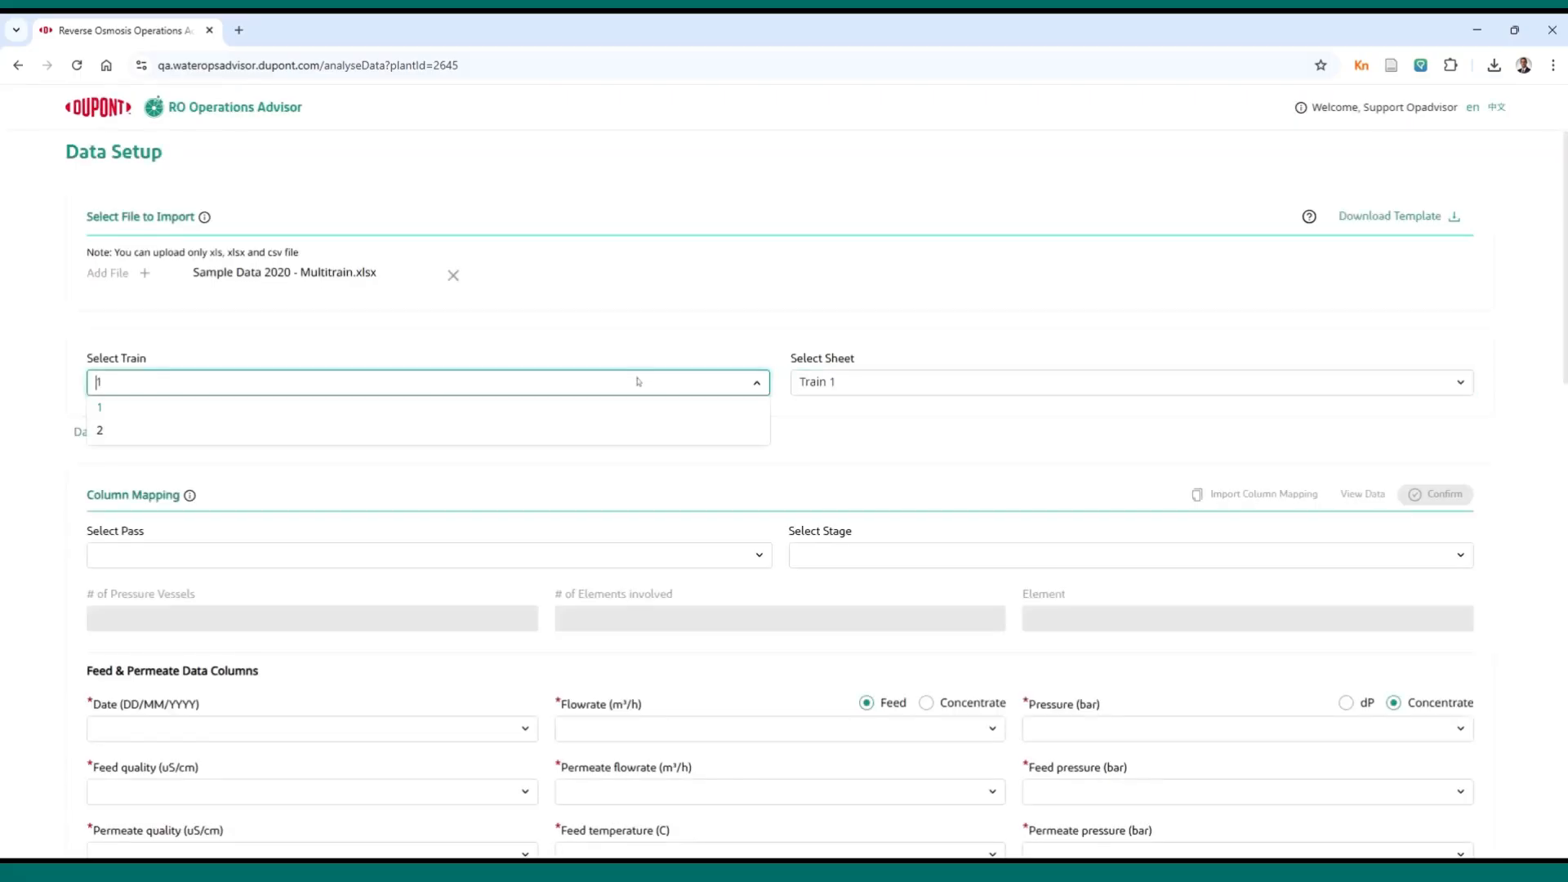
{"action": "left_click", "coordinate": [605, 432]}
{"action": "left_click", "coordinate": [809, 389]}
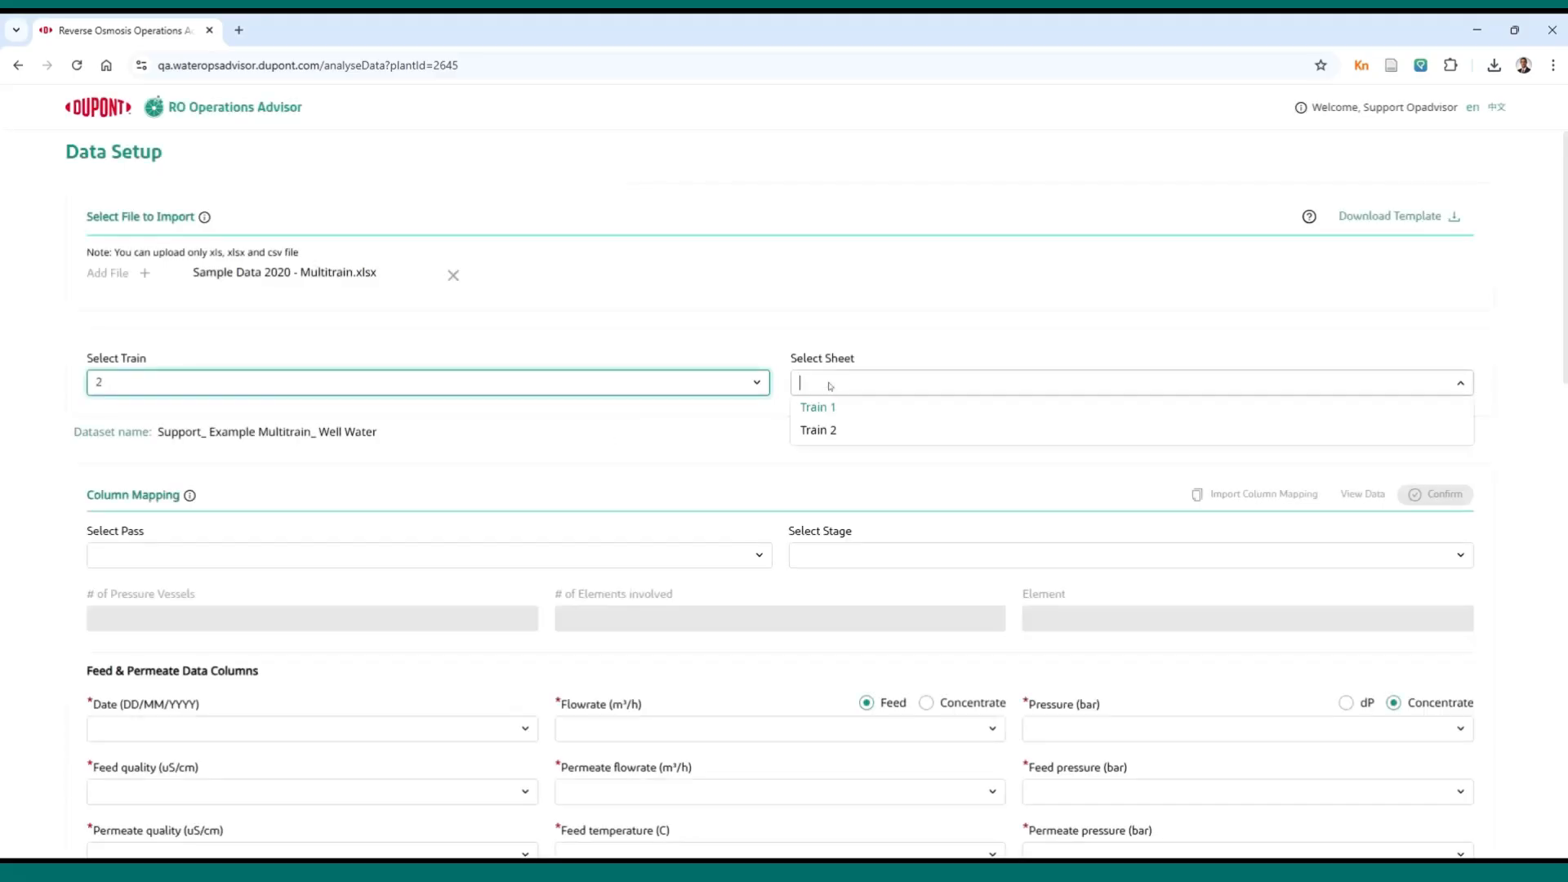
{"action": "left_click", "coordinate": [830, 431]}
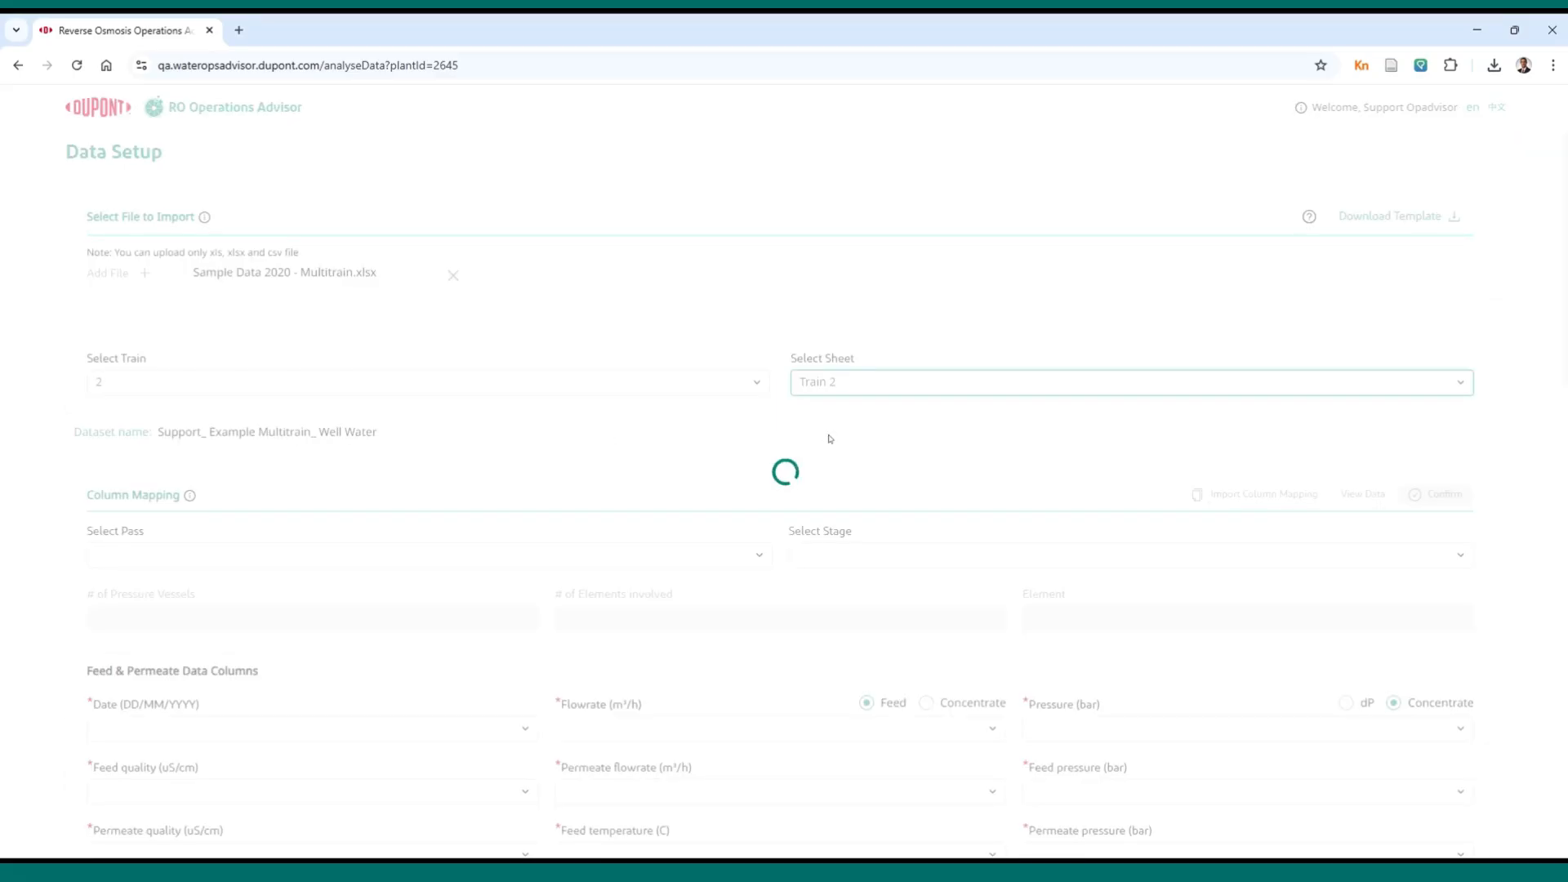
Select pass 1 and all stages for the column mapping of train 2
{"action": "scroll", "coordinate": [763, 477], "scroll_direction": "down", "scroll_amount": 3}
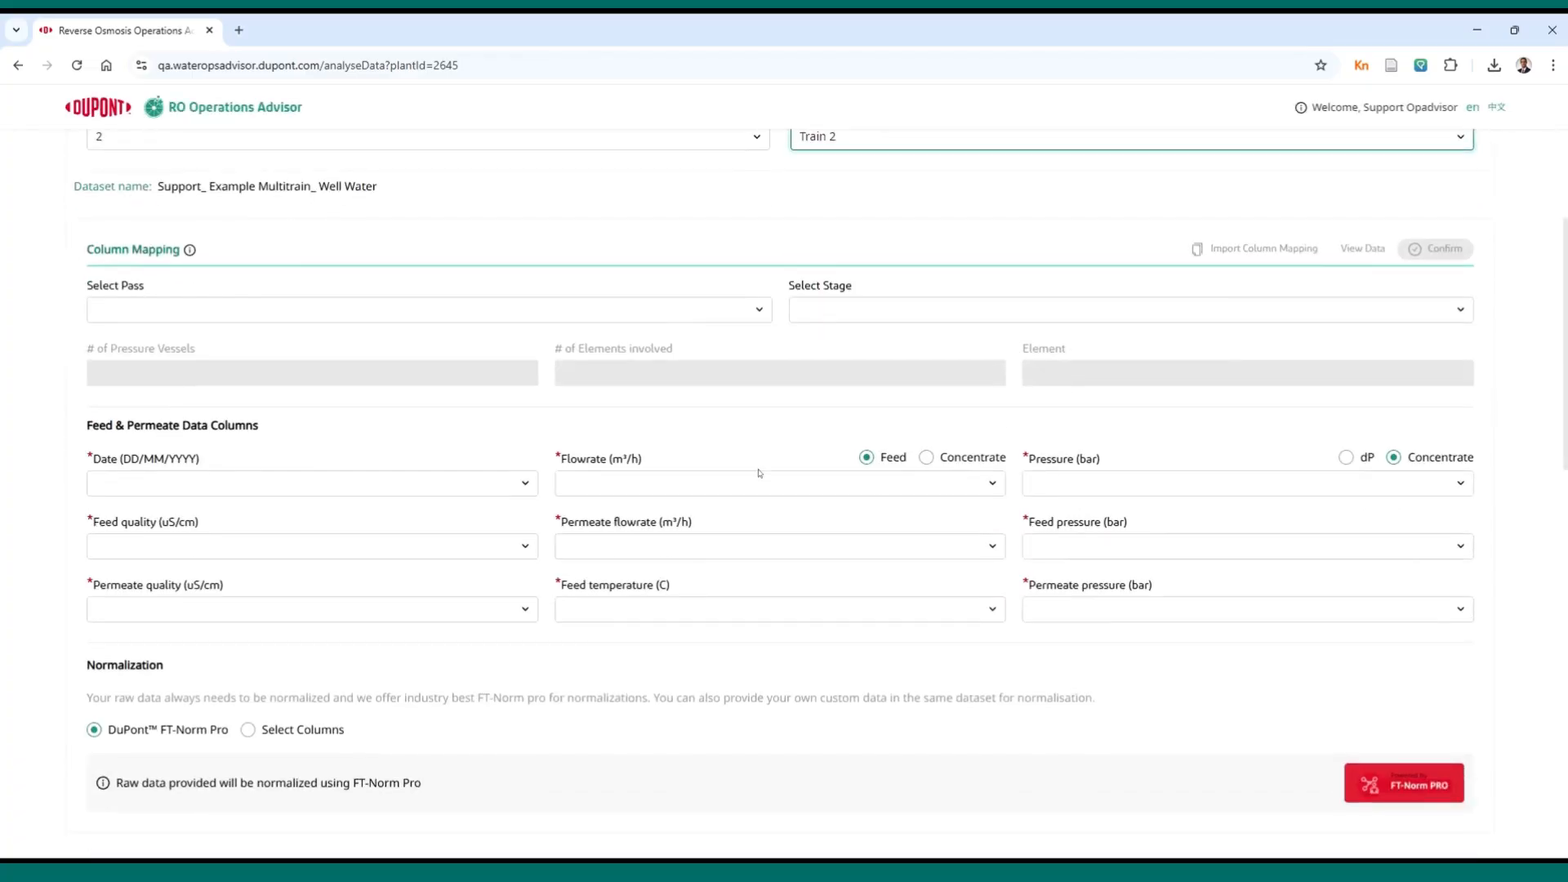
{"action": "left_click", "coordinate": [683, 314]}
{"action": "left_click", "coordinate": [571, 338]}
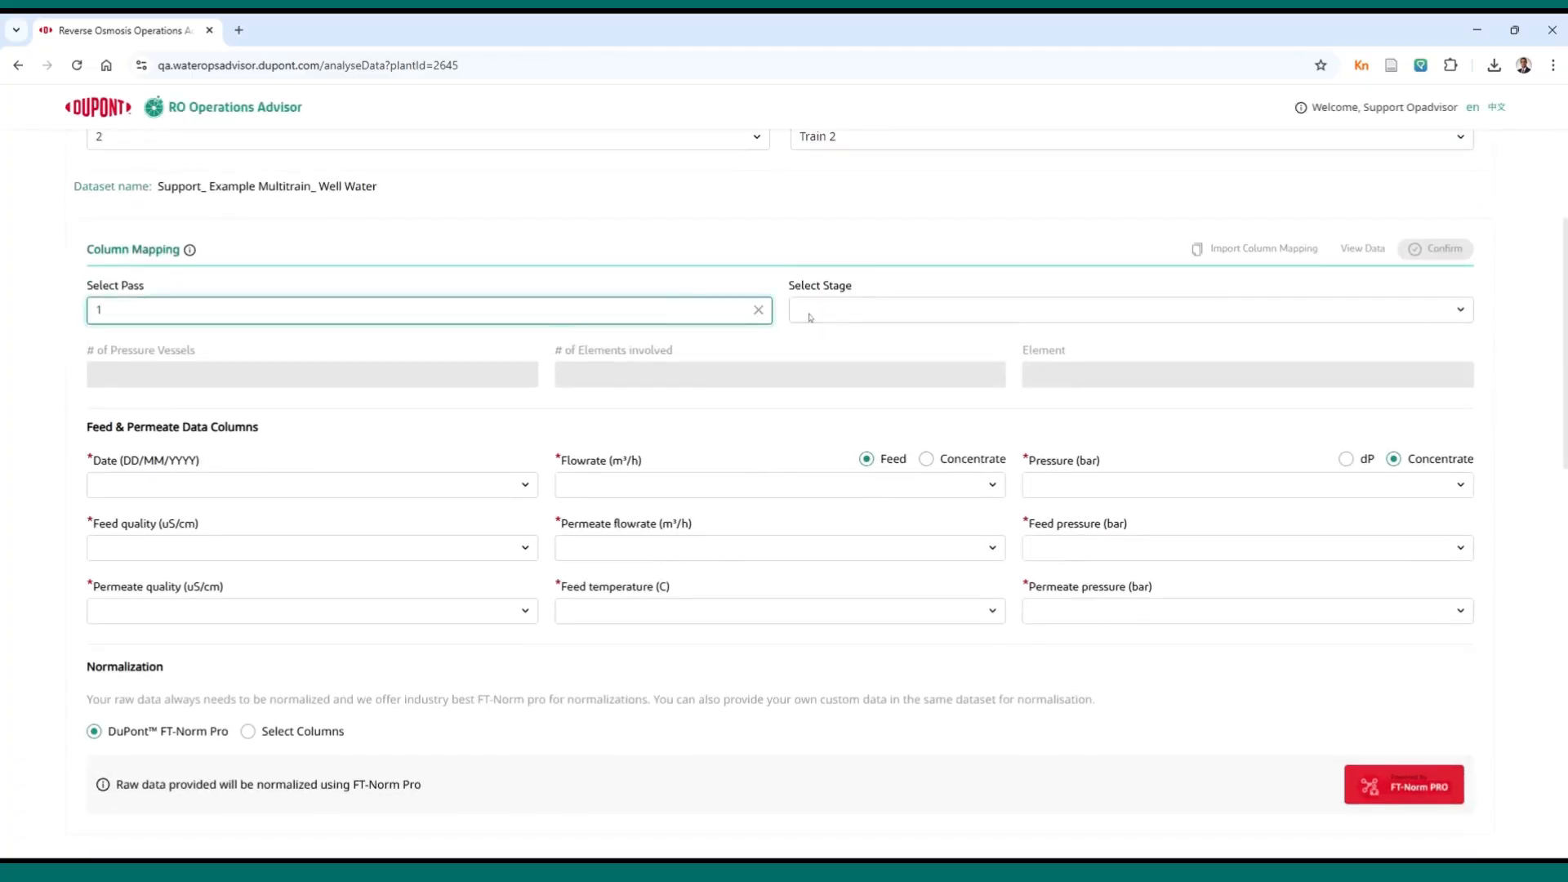
{"action": "left_click", "coordinate": [828, 313]}
{"action": "left_click", "coordinate": [828, 339]}
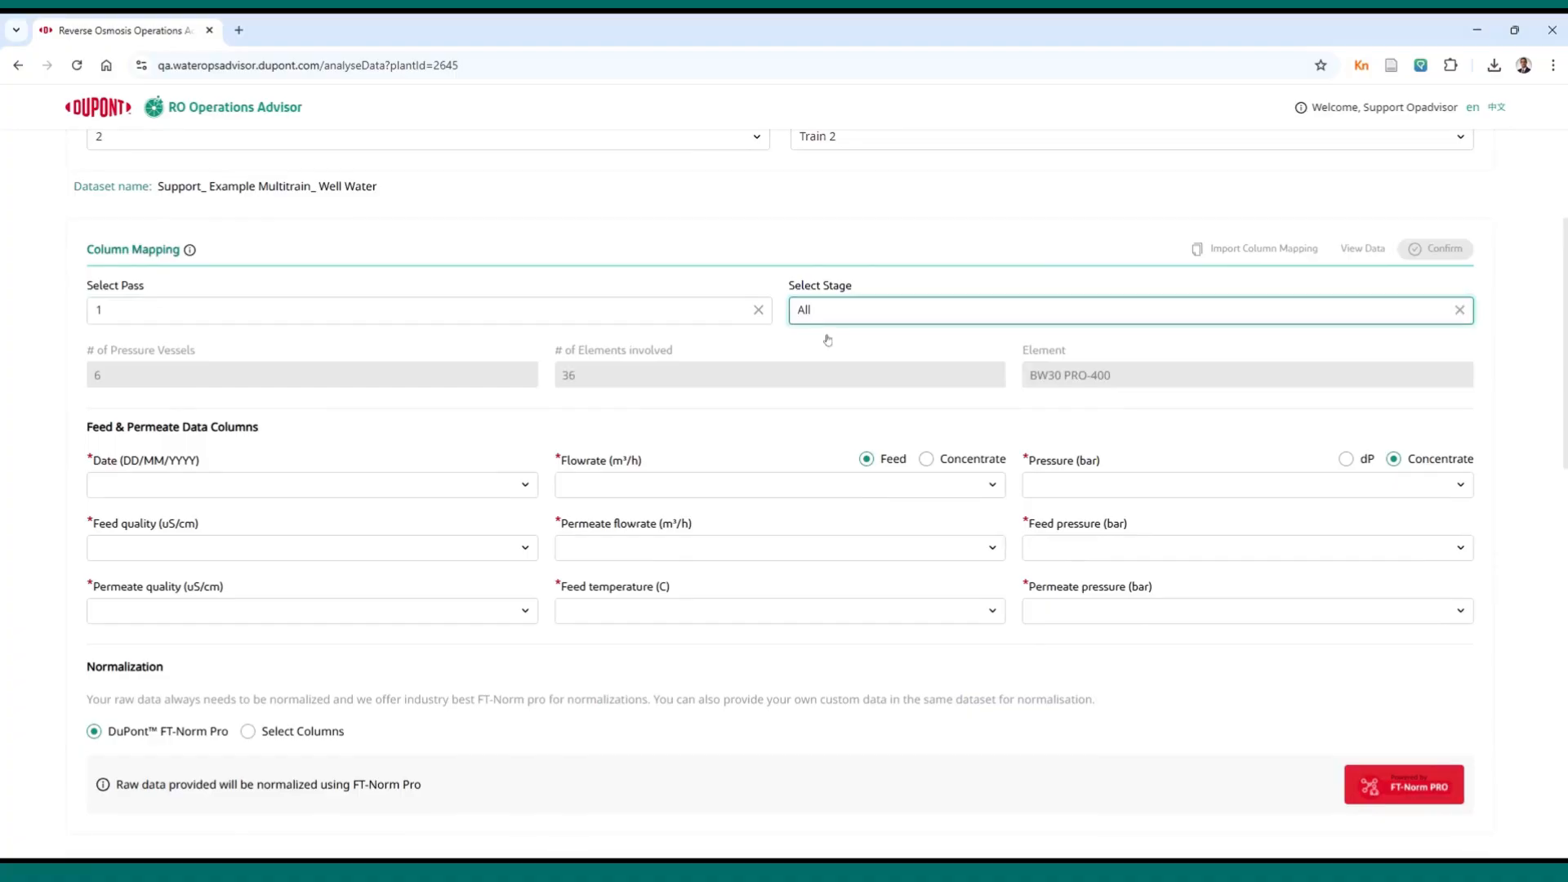
Map the date to Date, the feed flowrate to Feed Flow, and the pressure, switched to dP, to Differential Pressure
{"action": "left_click", "coordinate": [323, 484]}
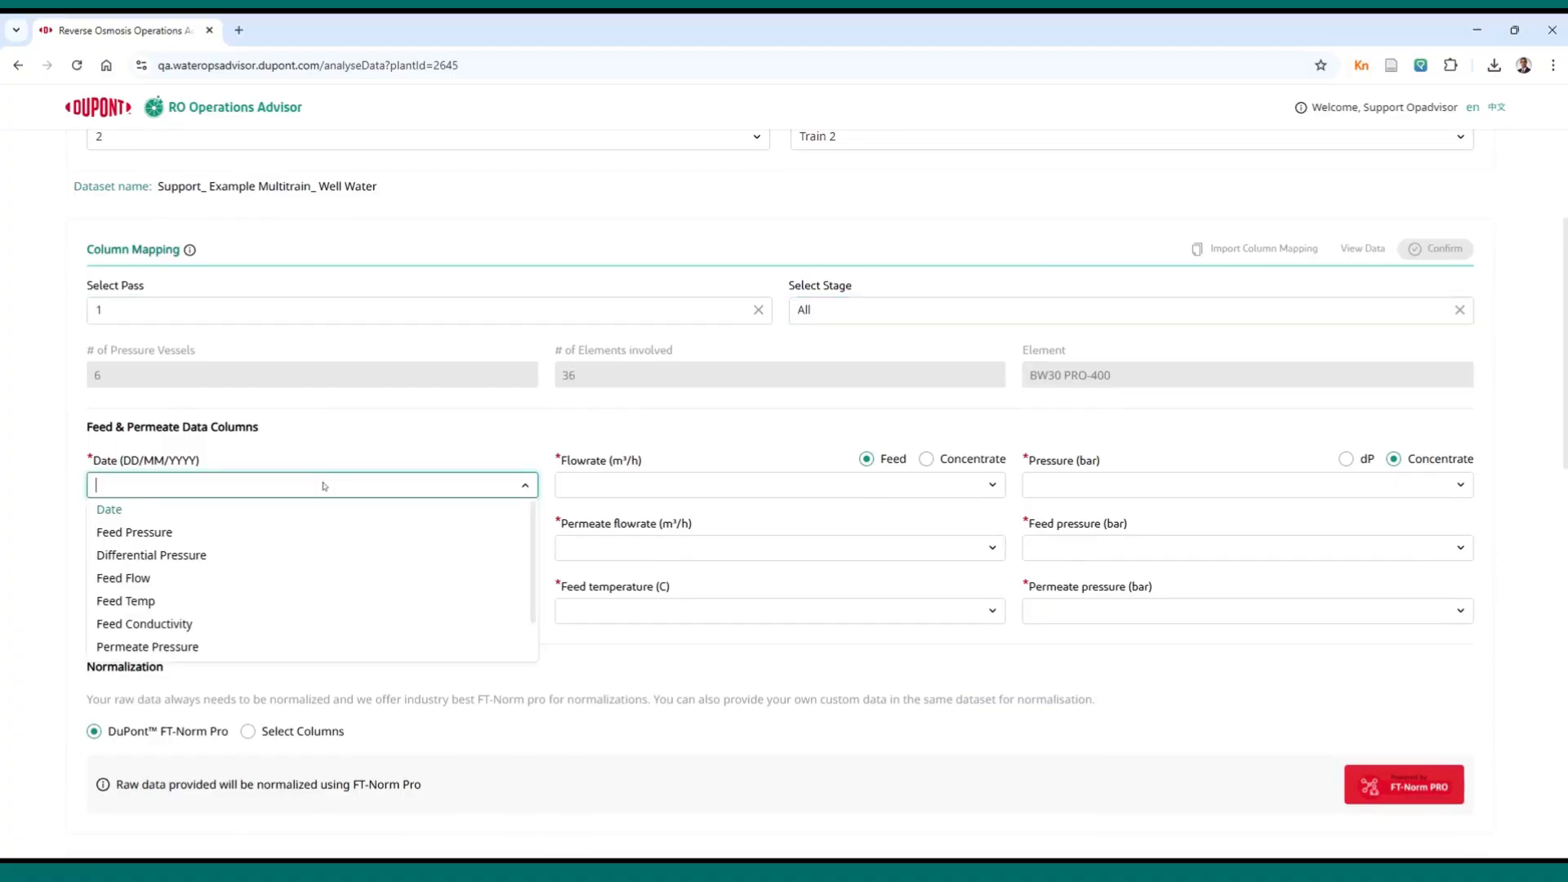
{"action": "left_click", "coordinate": [181, 510]}
{"action": "left_click", "coordinate": [588, 494]}
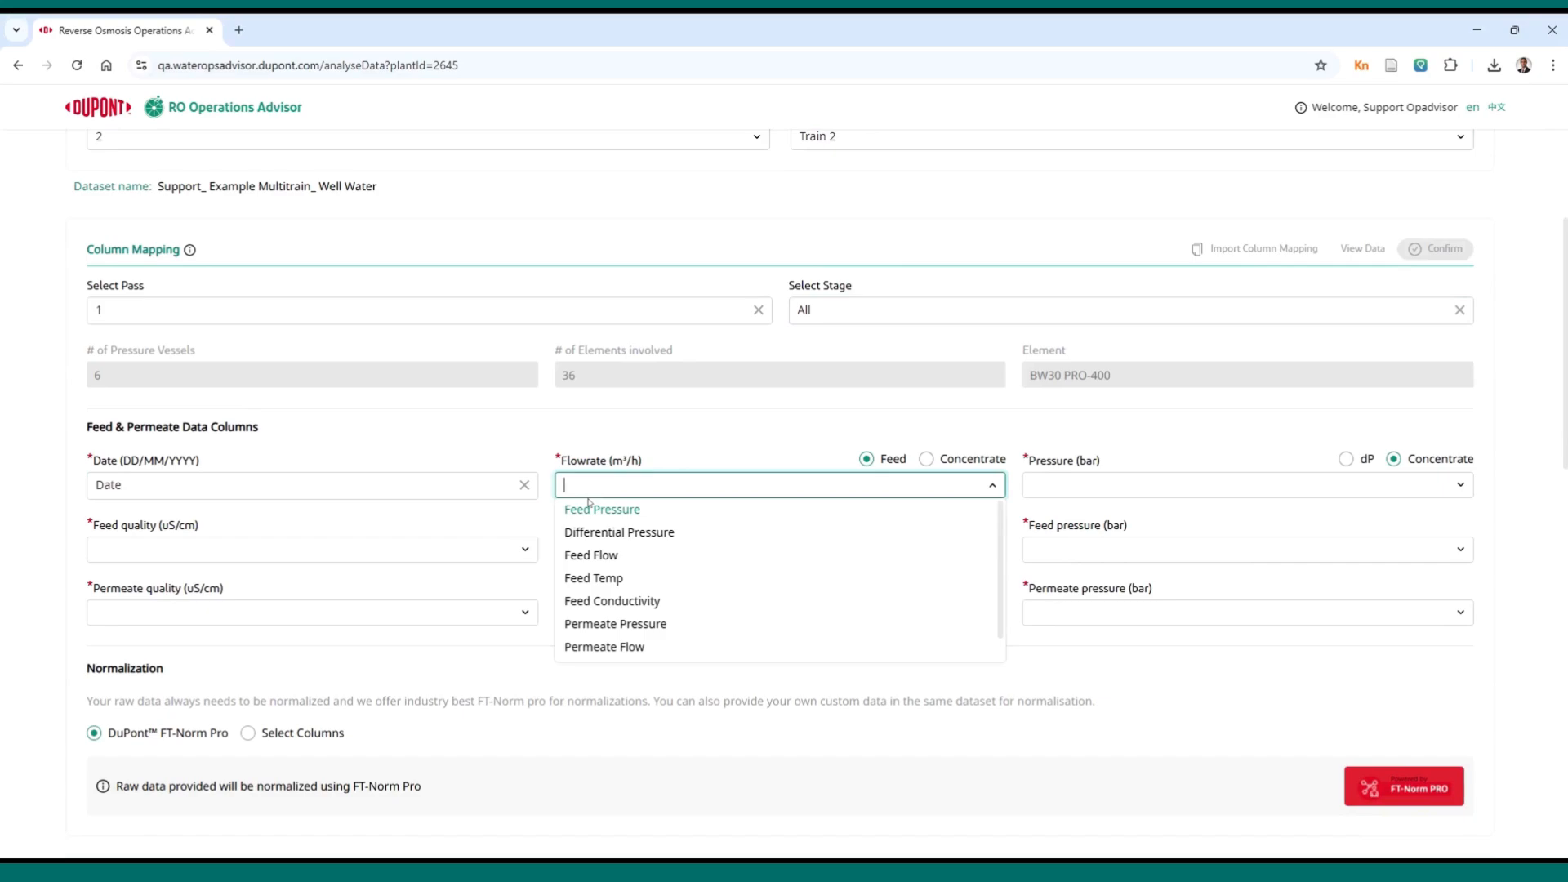
{"action": "left_click", "coordinate": [596, 556]}
{"action": "left_click", "coordinate": [1085, 490]}
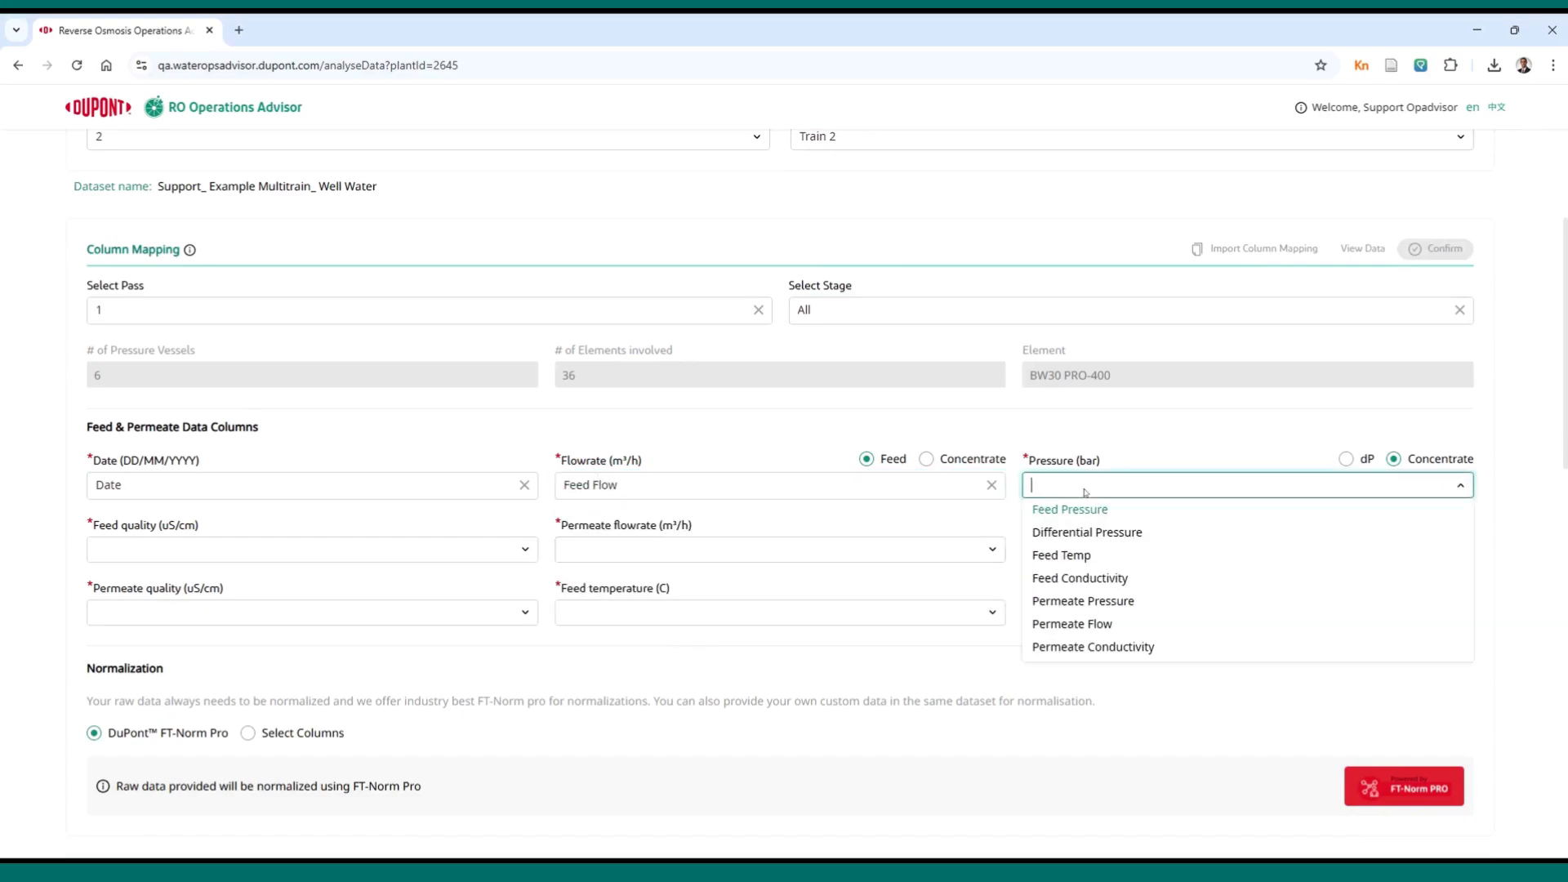
{"action": "left_click", "coordinate": [1346, 458]}
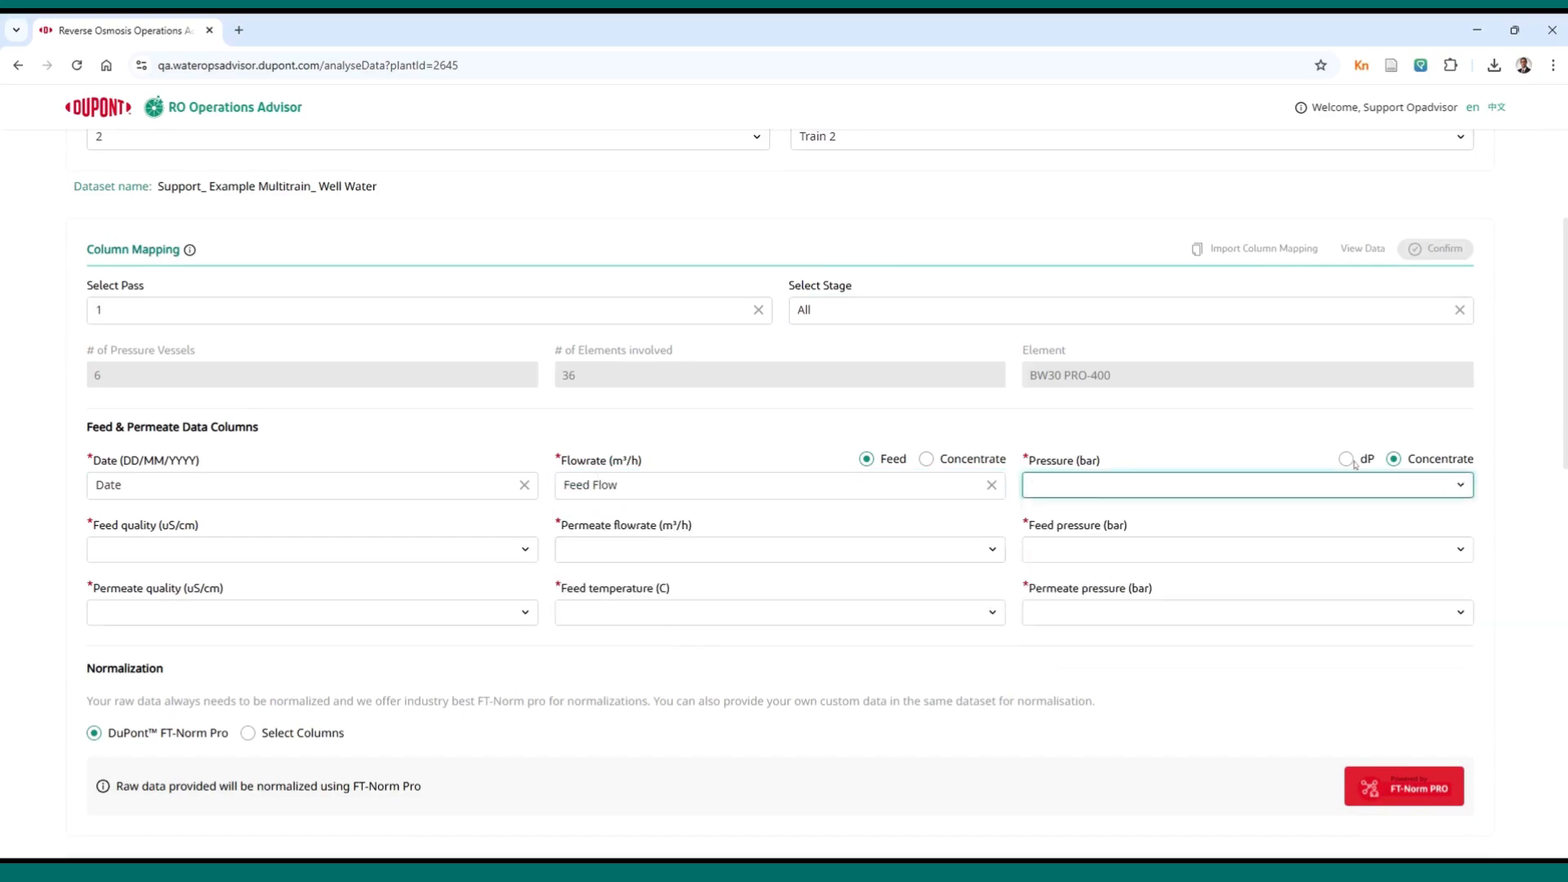
{"action": "left_click", "coordinate": [1319, 487]}
{"action": "left_click", "coordinate": [1086, 533]}
Map the feed quality to Feed Conductivity and the permeate flowrate to Permeate Flow
{"action": "left_click", "coordinate": [272, 549]}
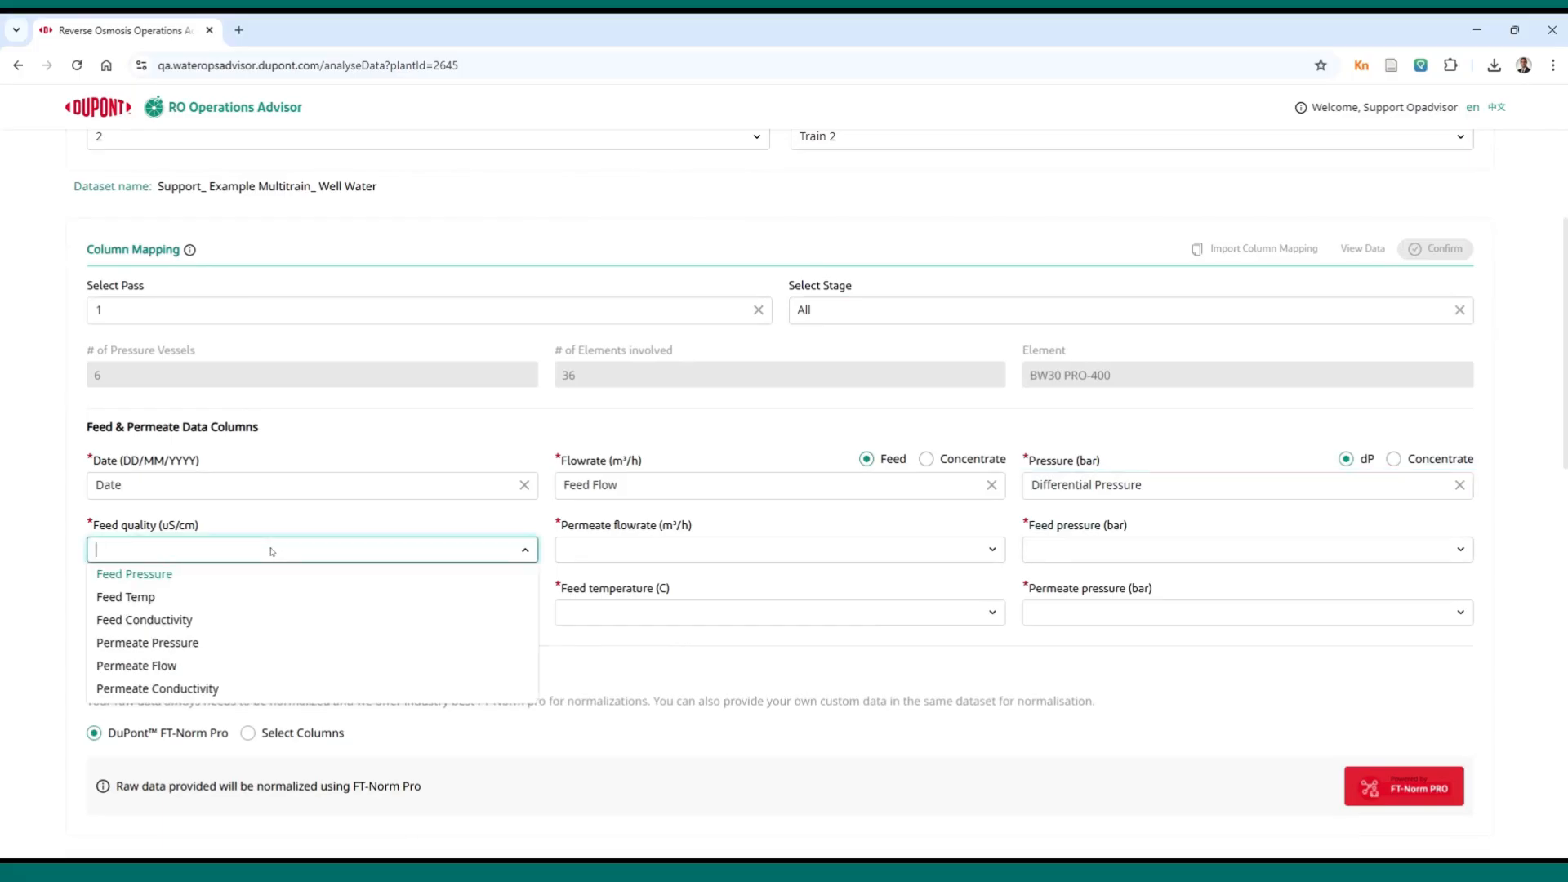
{"action": "left_click", "coordinate": [193, 621]}
{"action": "left_click", "coordinate": [627, 553]}
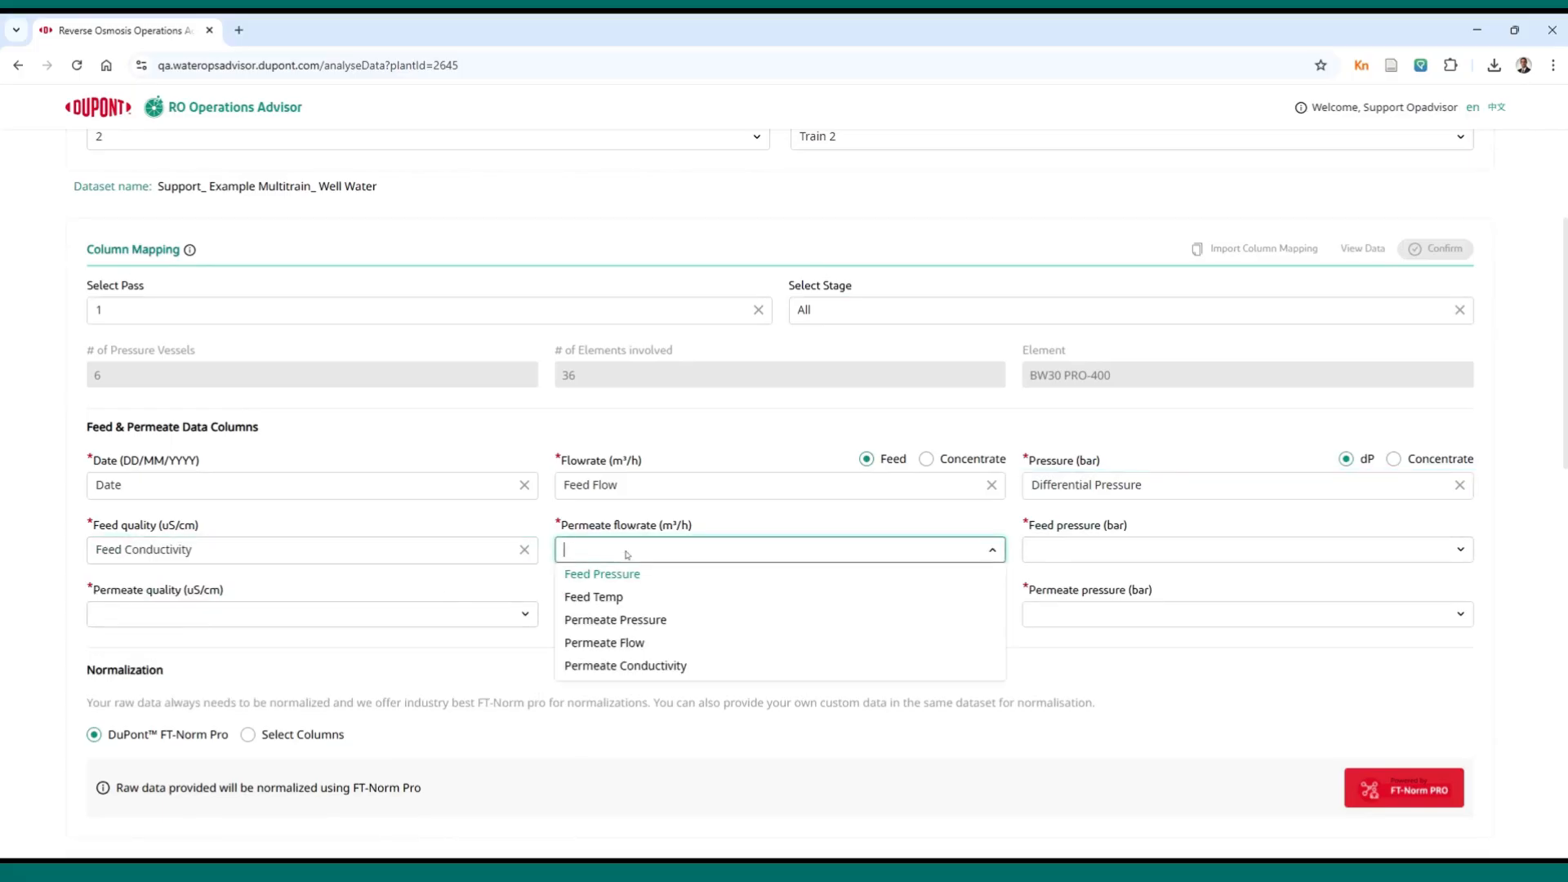
{"action": "left_click", "coordinate": [605, 643]}
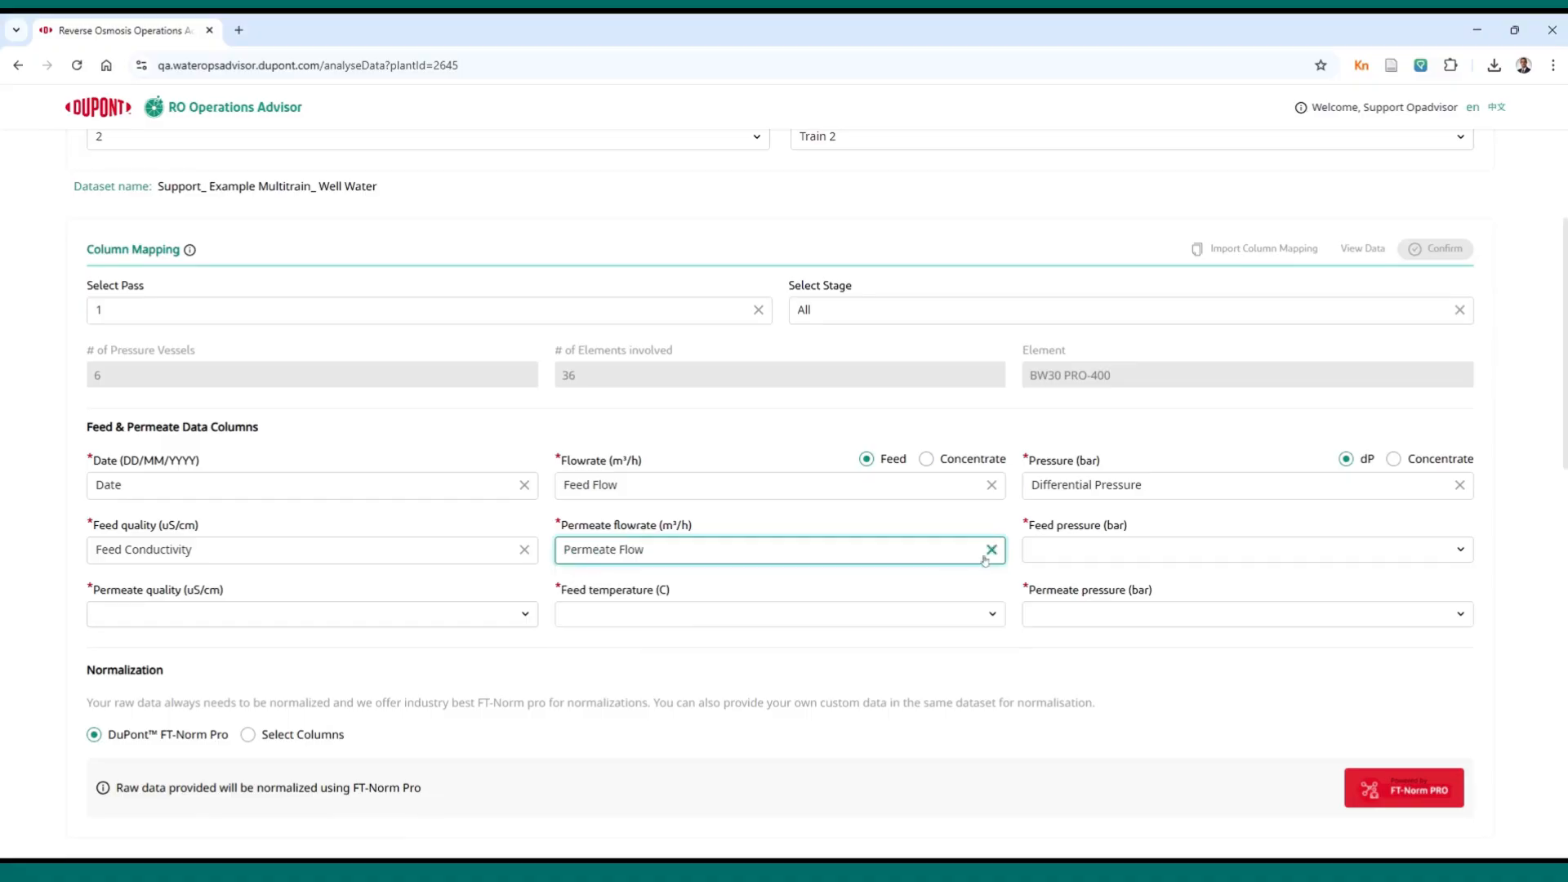
Map the feed pressure to Feed Pressure and the permeate quality to Permeate Conductivity for train 2
{"action": "left_click", "coordinate": [1097, 553]}
{"action": "left_click", "coordinate": [1097, 574]}
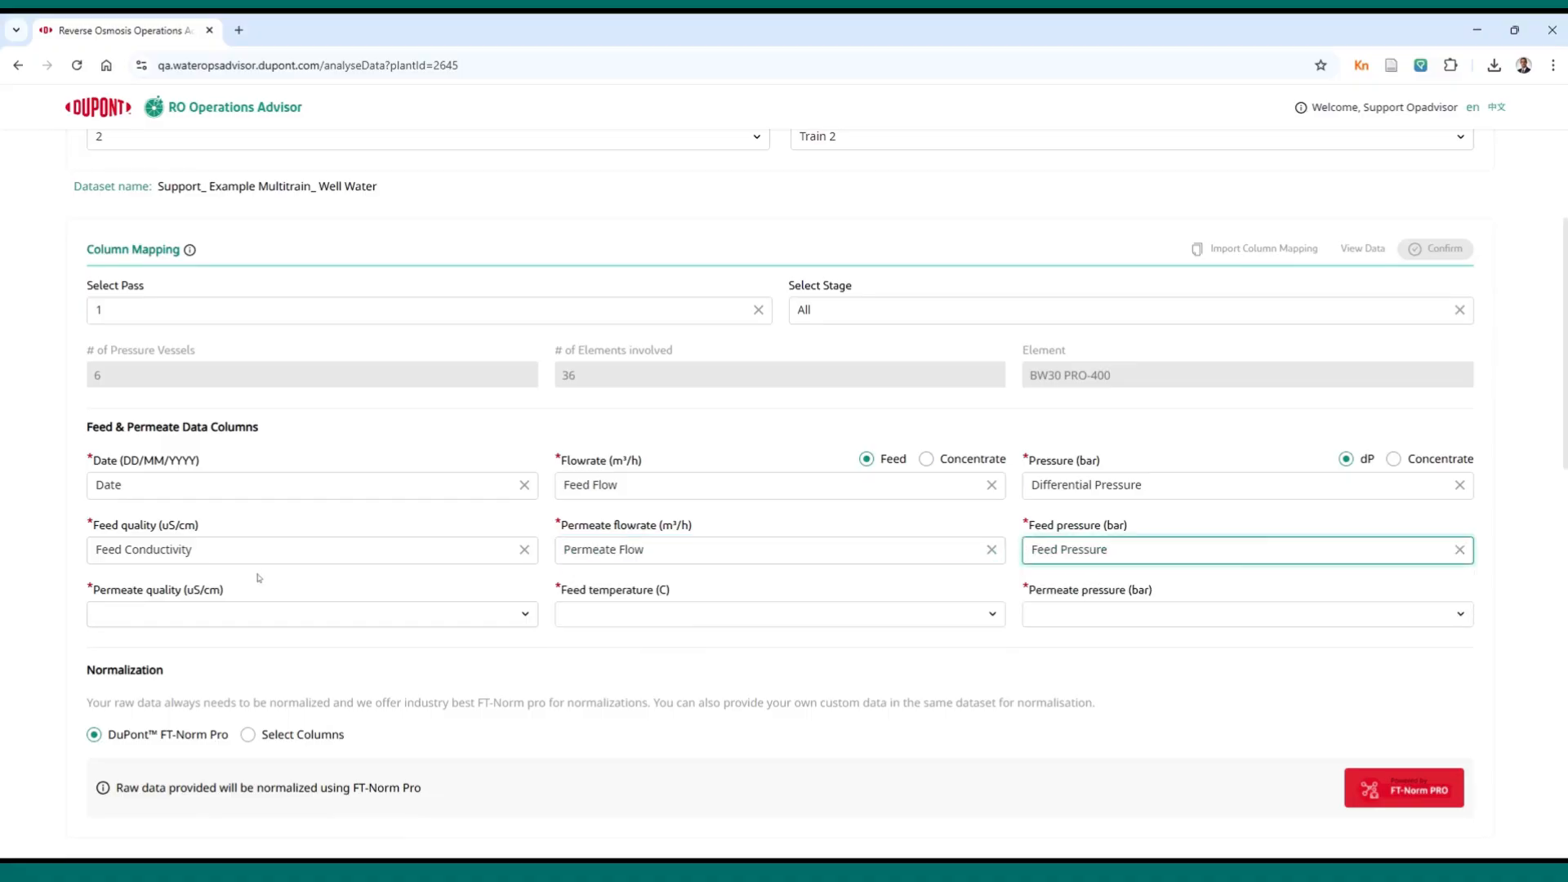
{"action": "left_click", "coordinate": [226, 618]}
{"action": "left_click", "coordinate": [200, 686]}
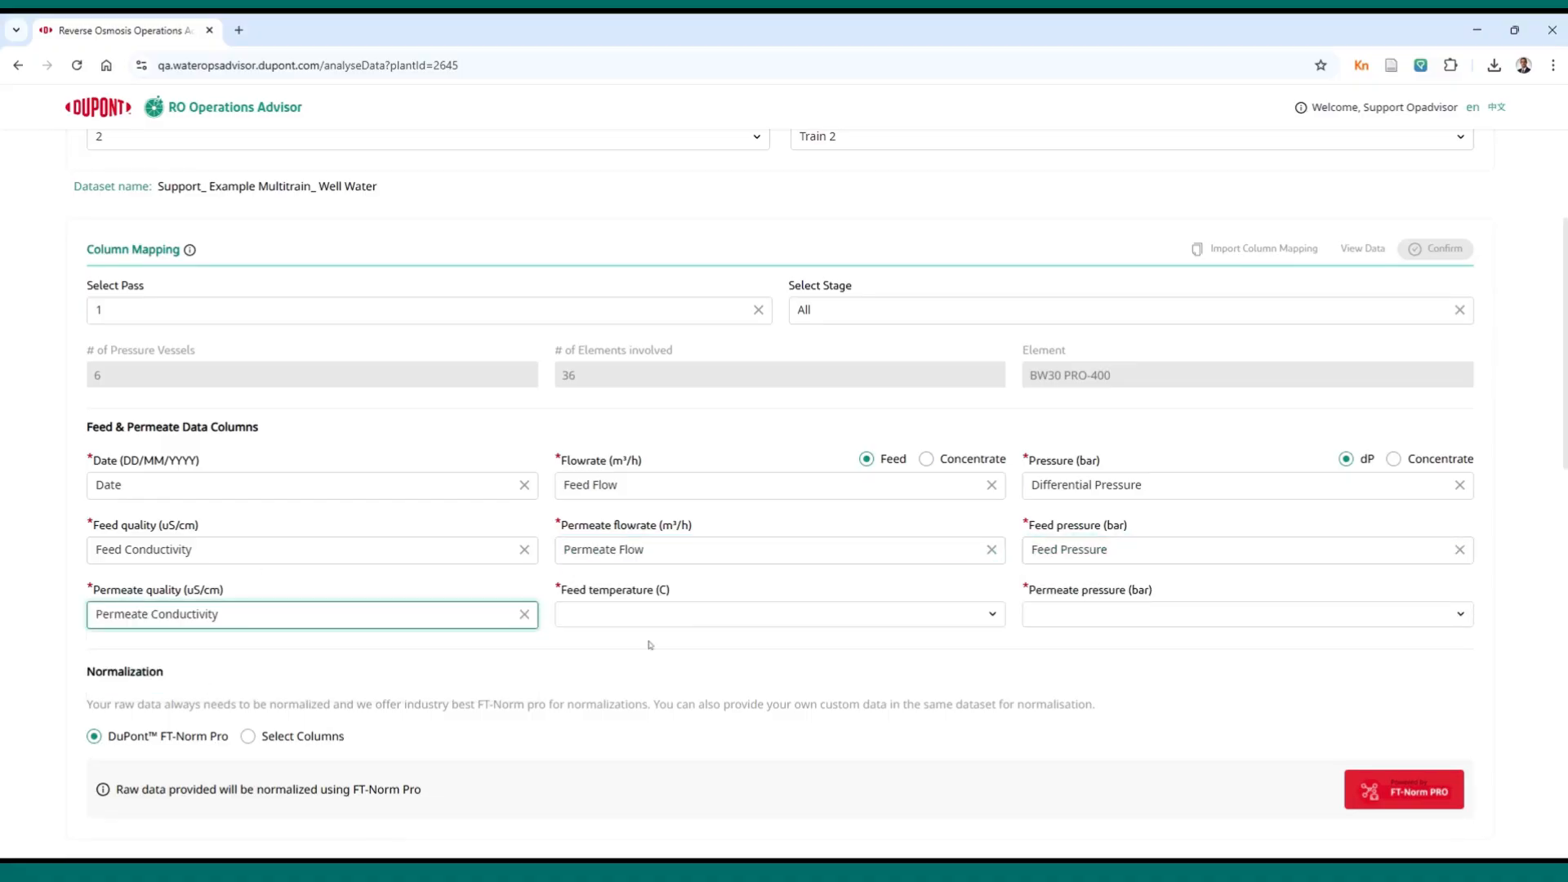
Map the feed temperature to Feed Temp and the permeate pressure to Permeate Pressure, and confirm the column mapping of train 2
{"action": "left_click", "coordinate": [687, 625]}
{"action": "left_click", "coordinate": [669, 640]}
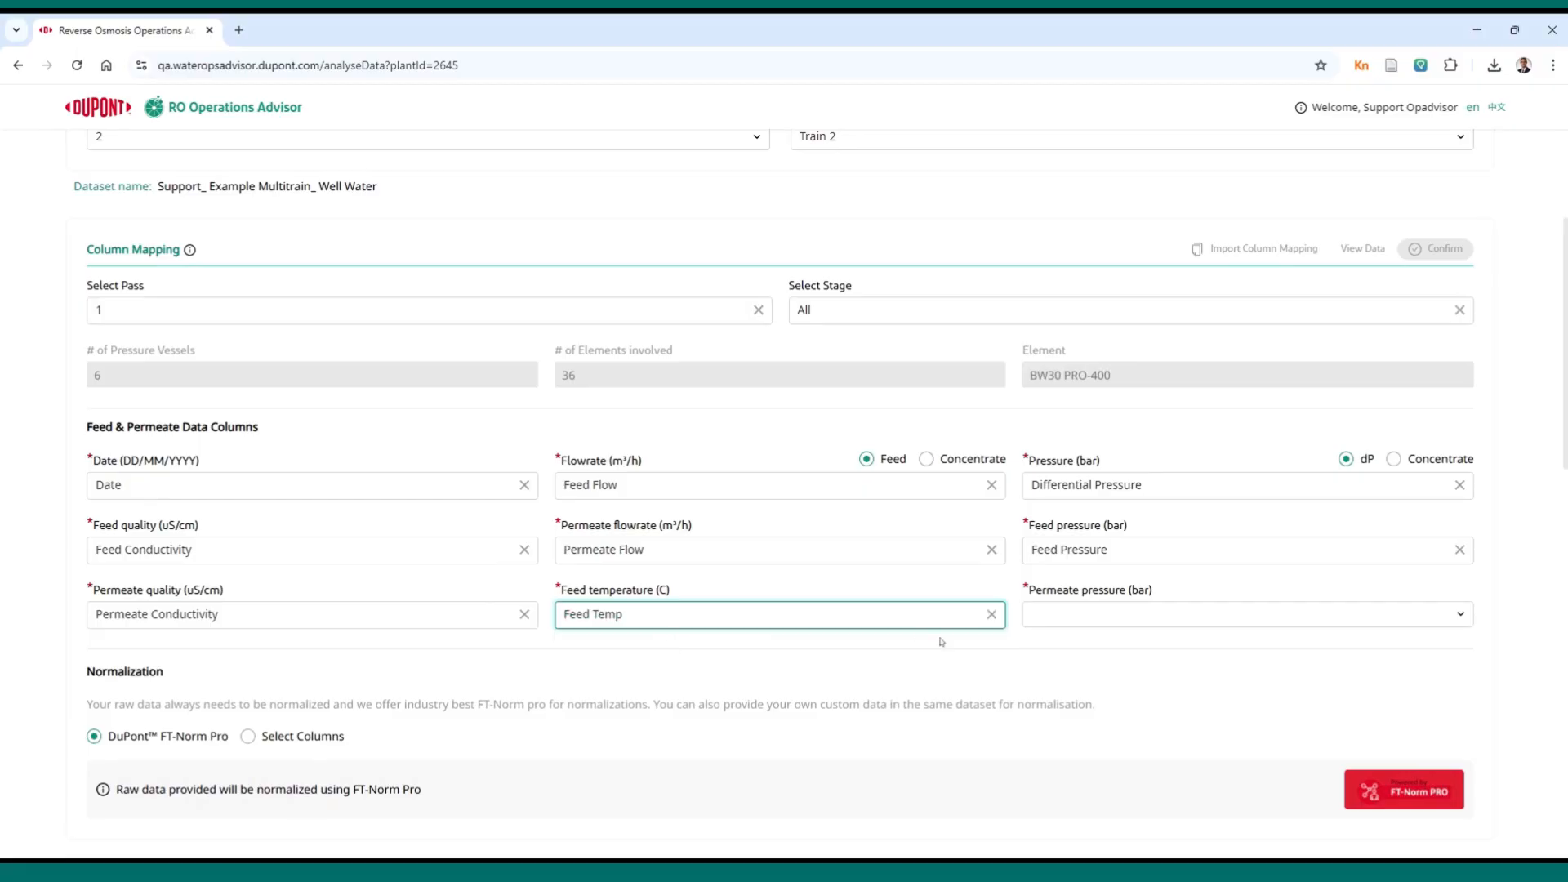
{"action": "left_click", "coordinate": [1100, 621]}
{"action": "left_click", "coordinate": [1108, 639]}
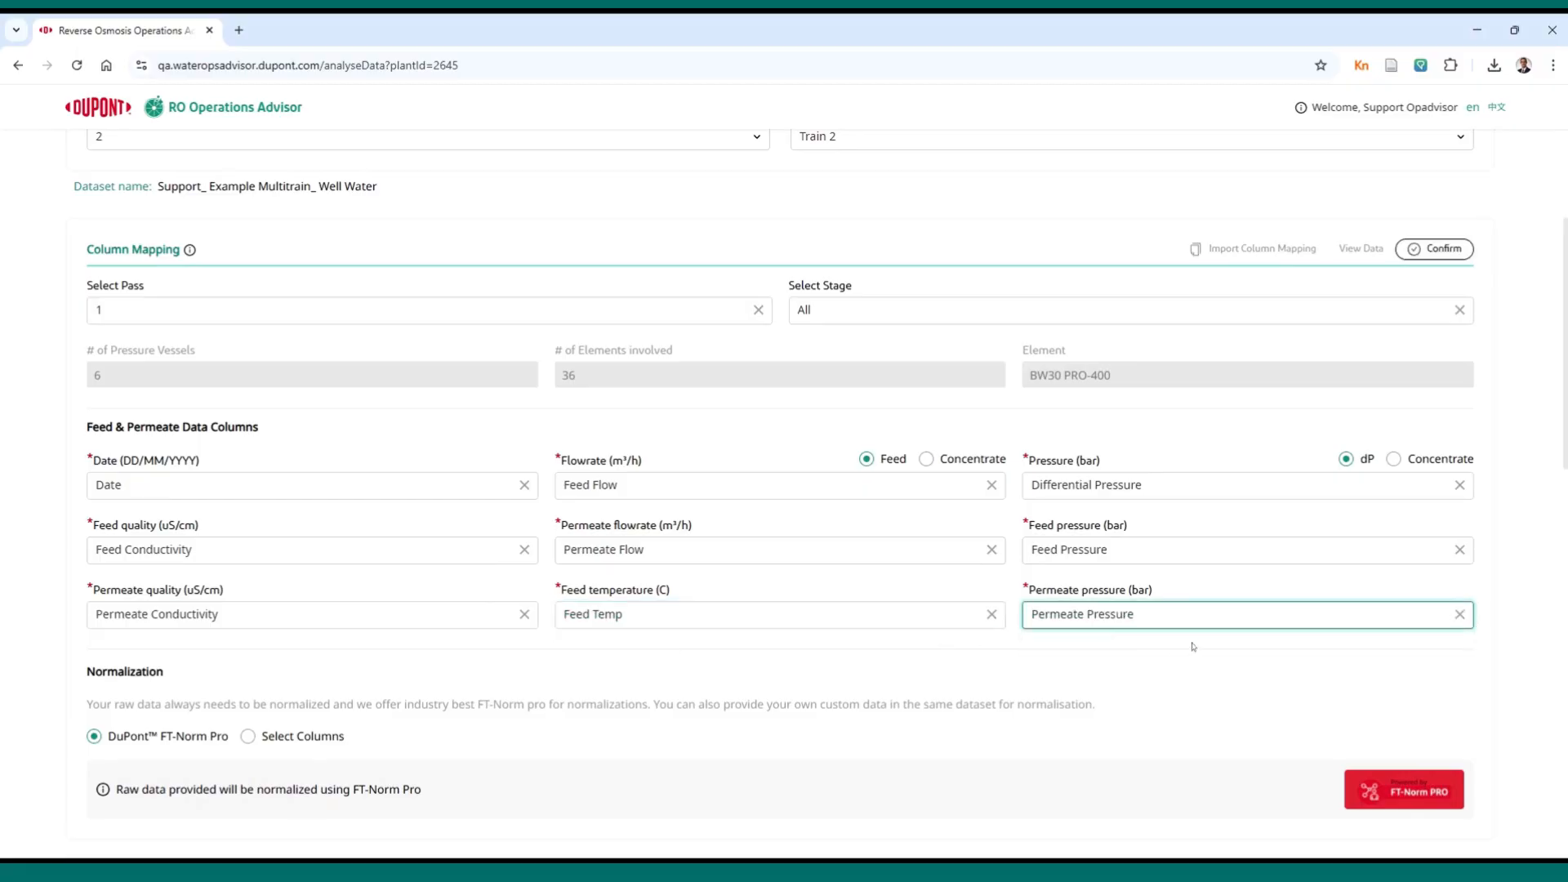
{"action": "left_click", "coordinate": [1432, 252]}
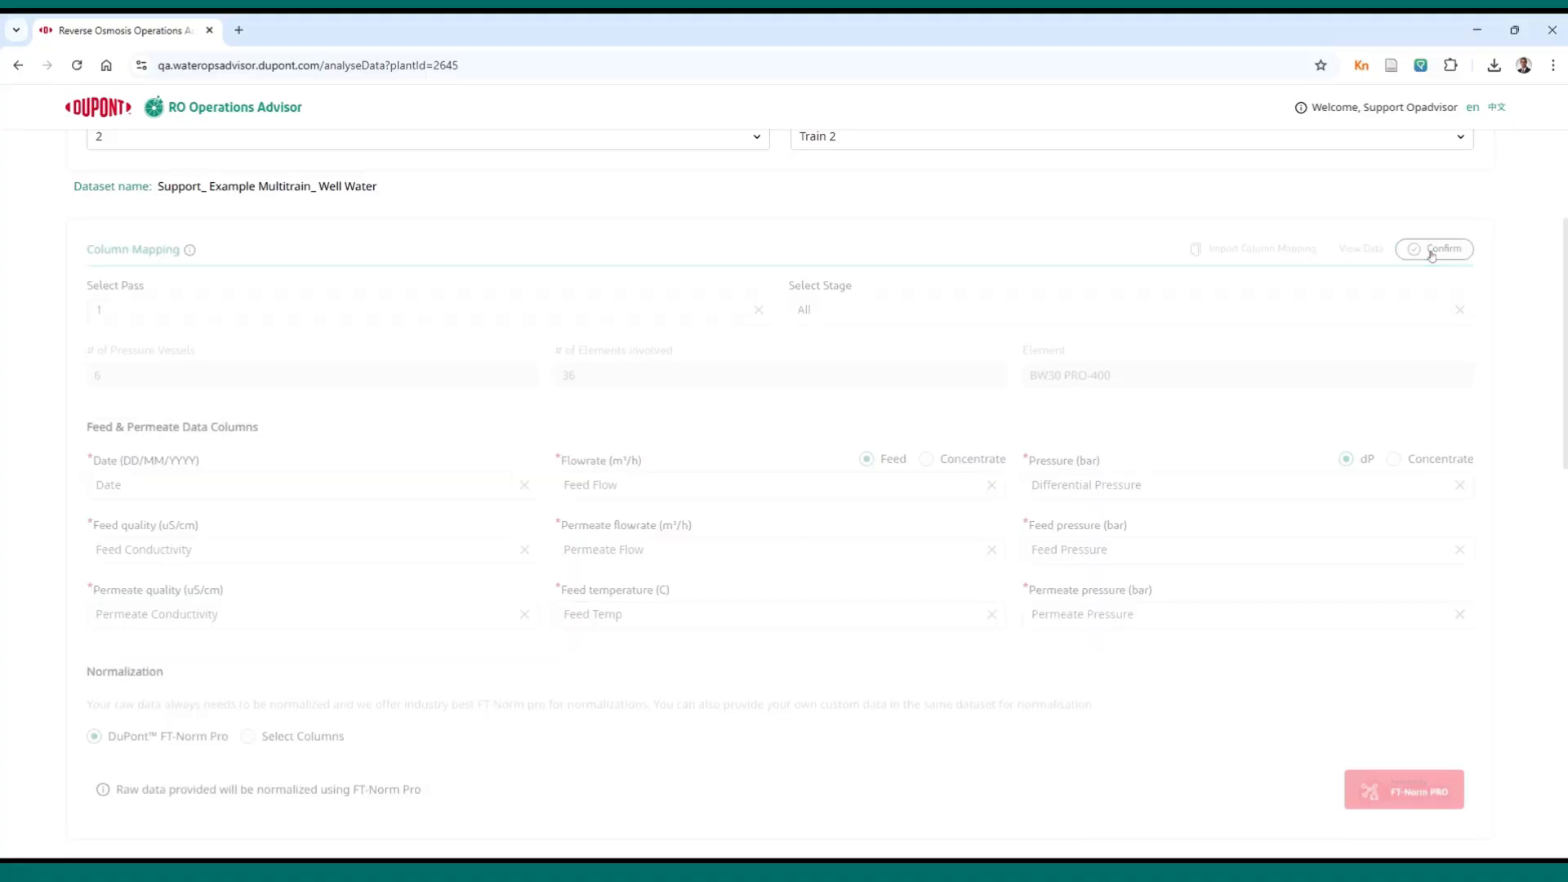
Switch the column mapping to train 1 and select pass 1 with all stages
{"action": "scroll", "coordinate": [937, 263], "scroll_direction": "up", "scroll_amount": 1}
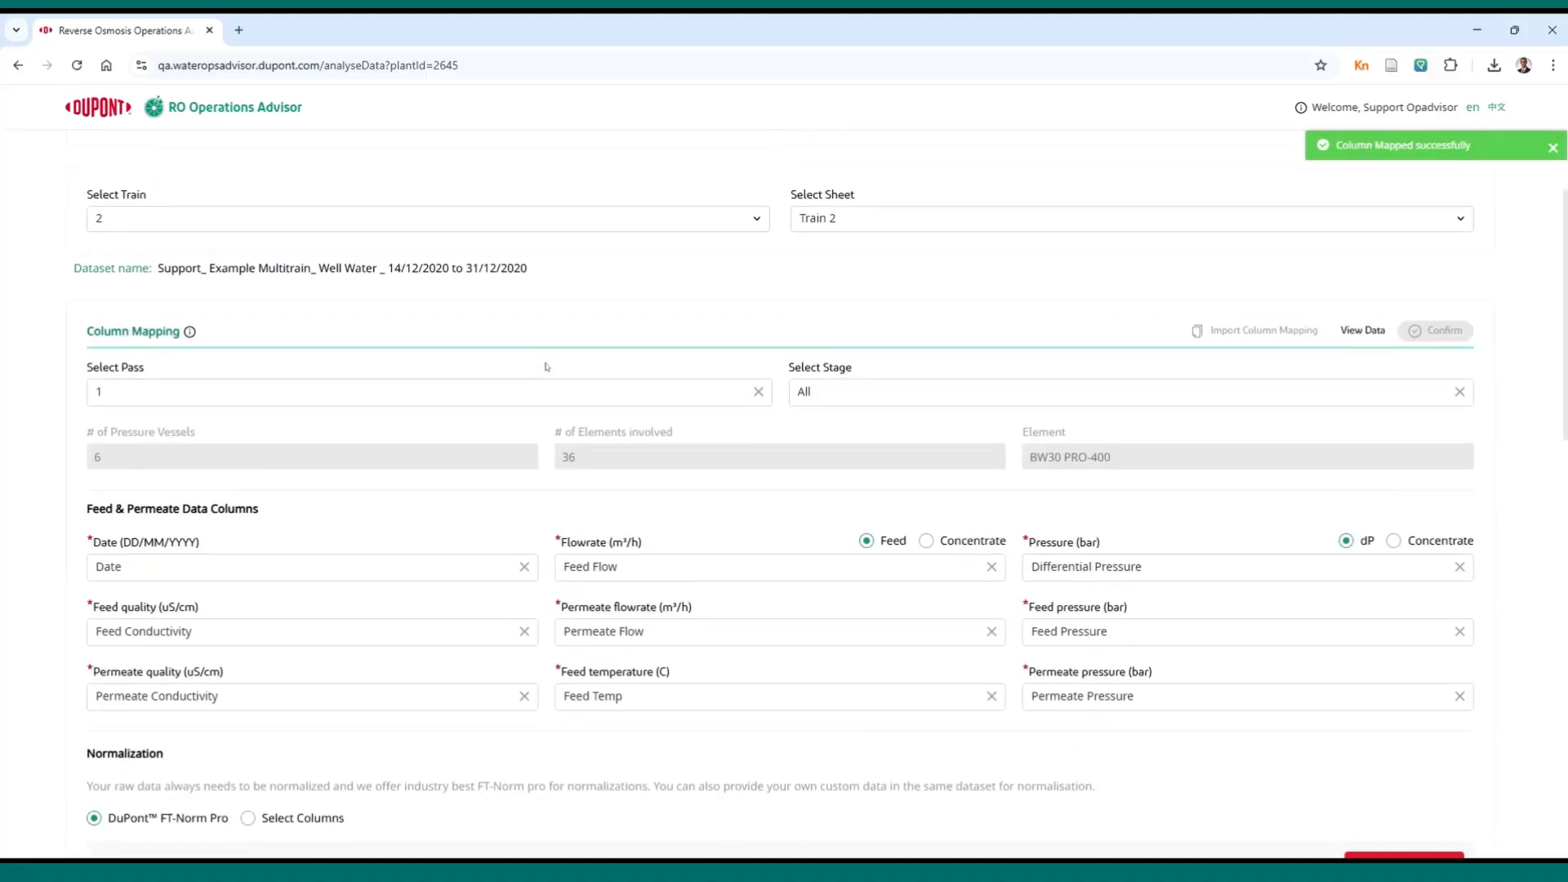
{"action": "left_click", "coordinate": [163, 227]}
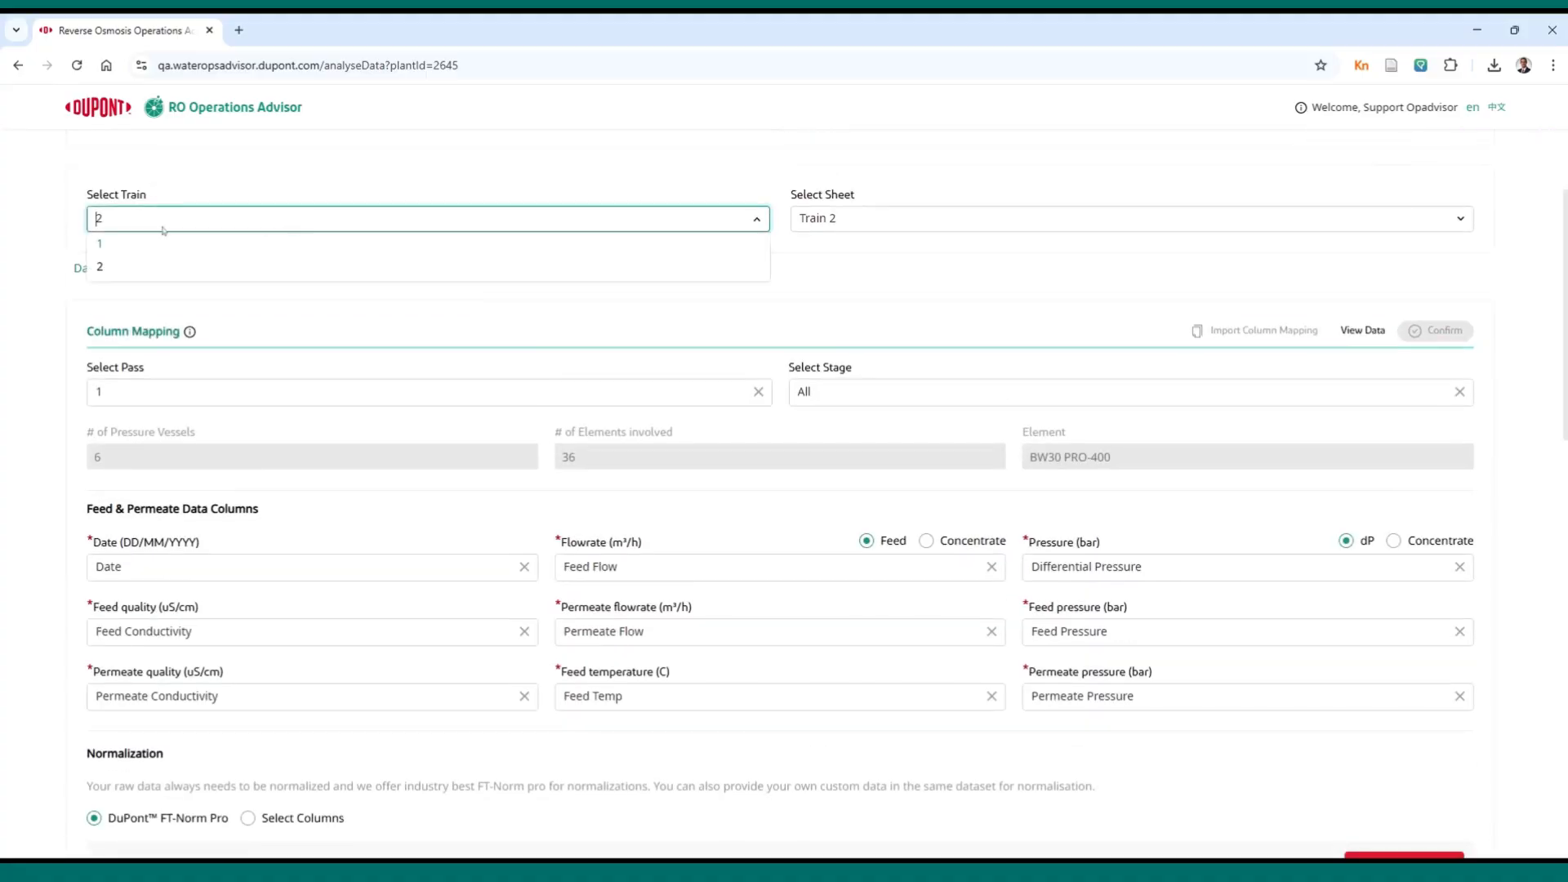
{"action": "left_click", "coordinate": [104, 244]}
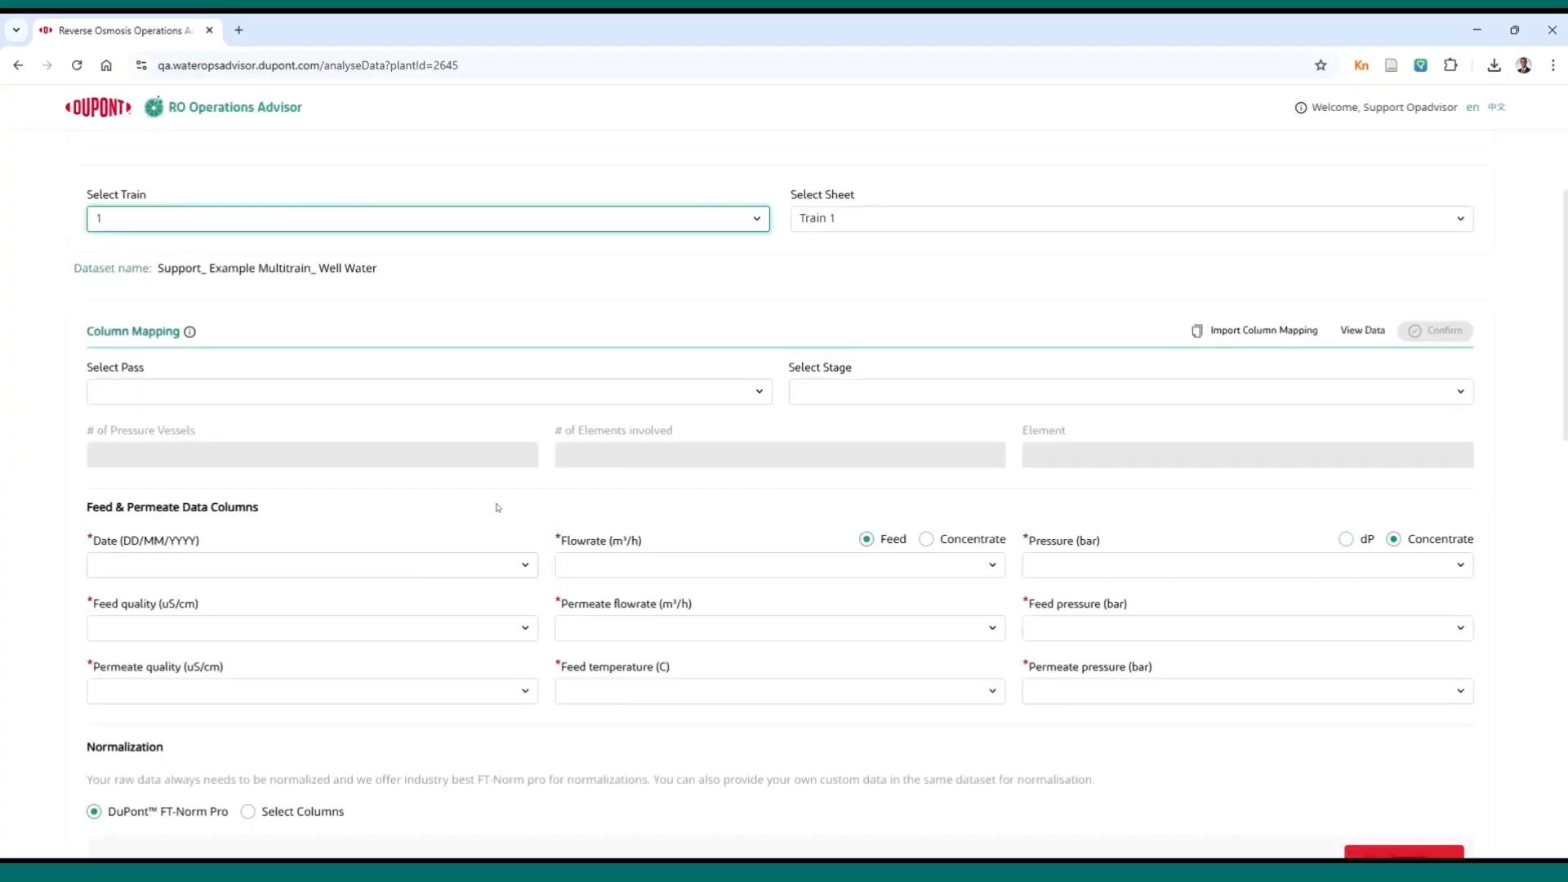
{"action": "left_click", "coordinate": [608, 394]}
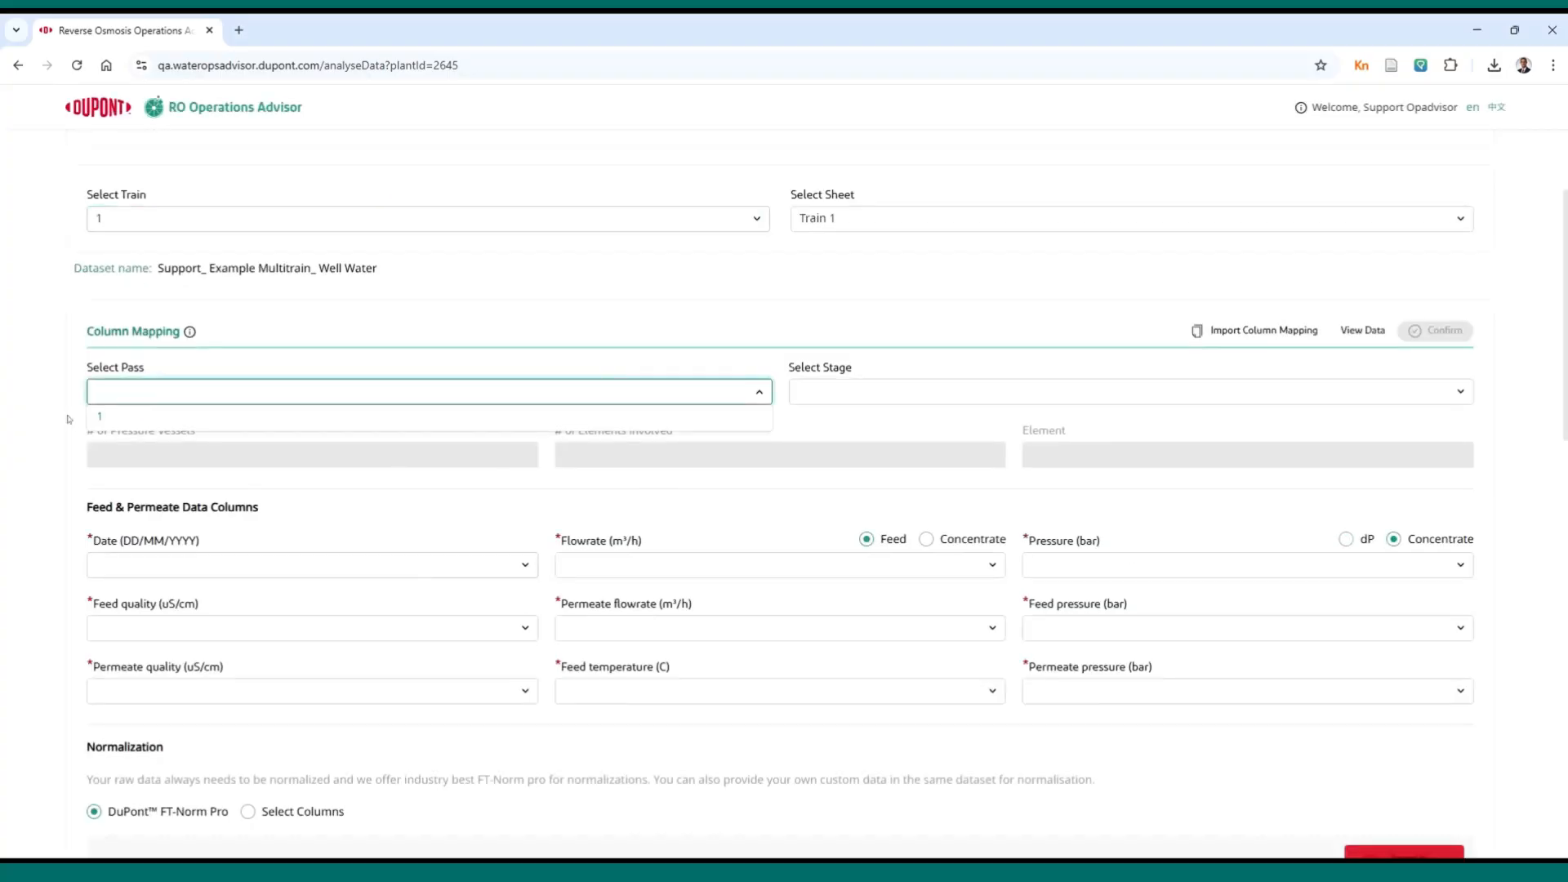
{"action": "left_click", "coordinate": [122, 418]}
{"action": "left_click", "coordinate": [899, 394]}
{"action": "left_click", "coordinate": [876, 418]}
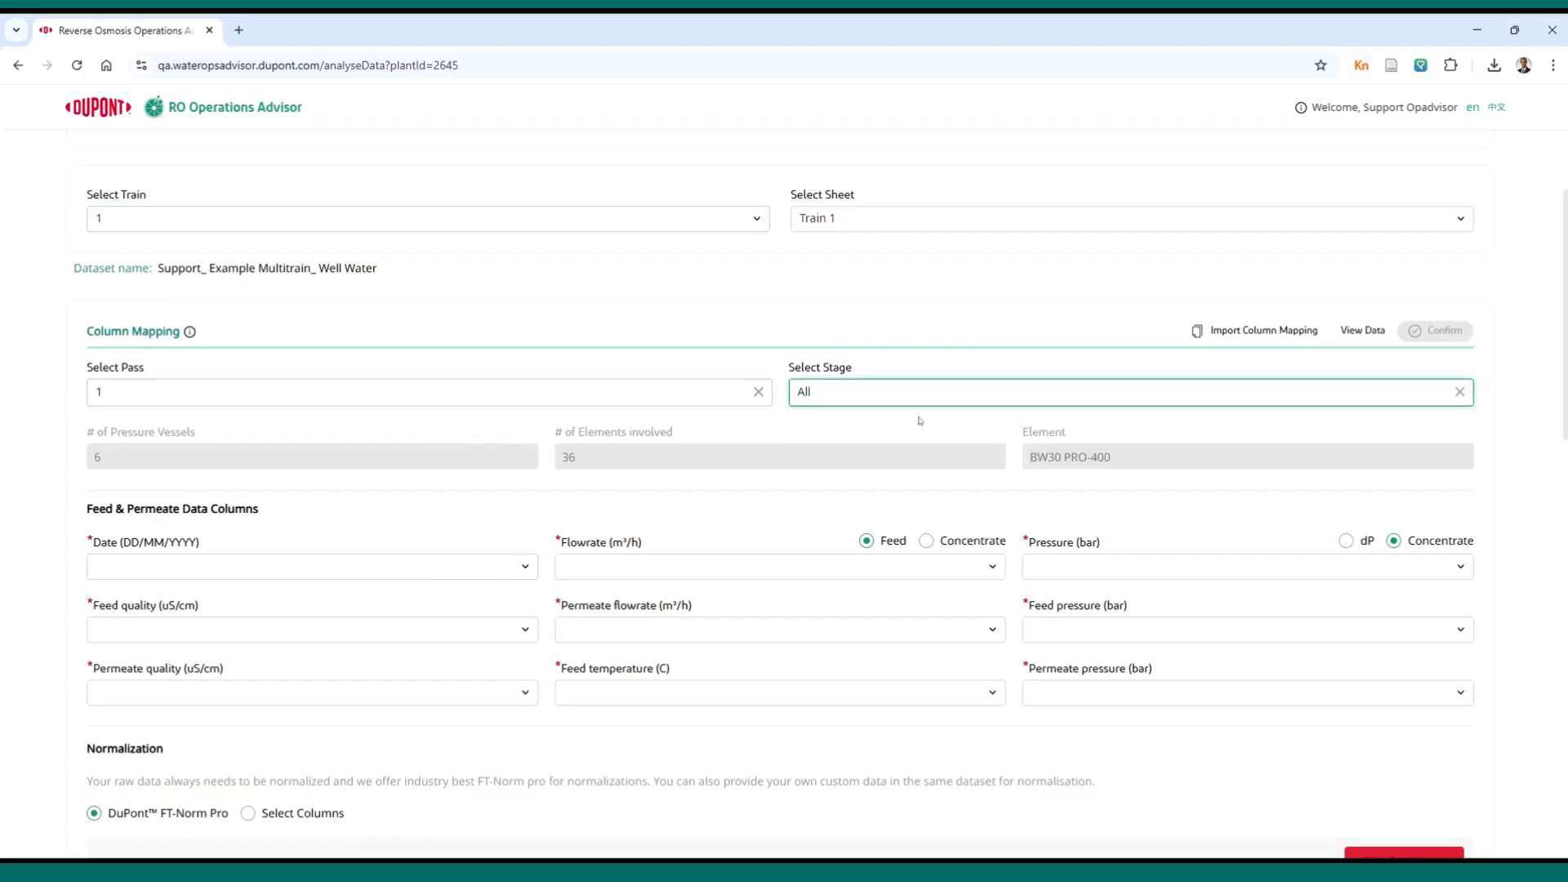
Import the column mapping from Train 2 into train 1 and confirm it
{"action": "left_click", "coordinate": [1273, 340]}
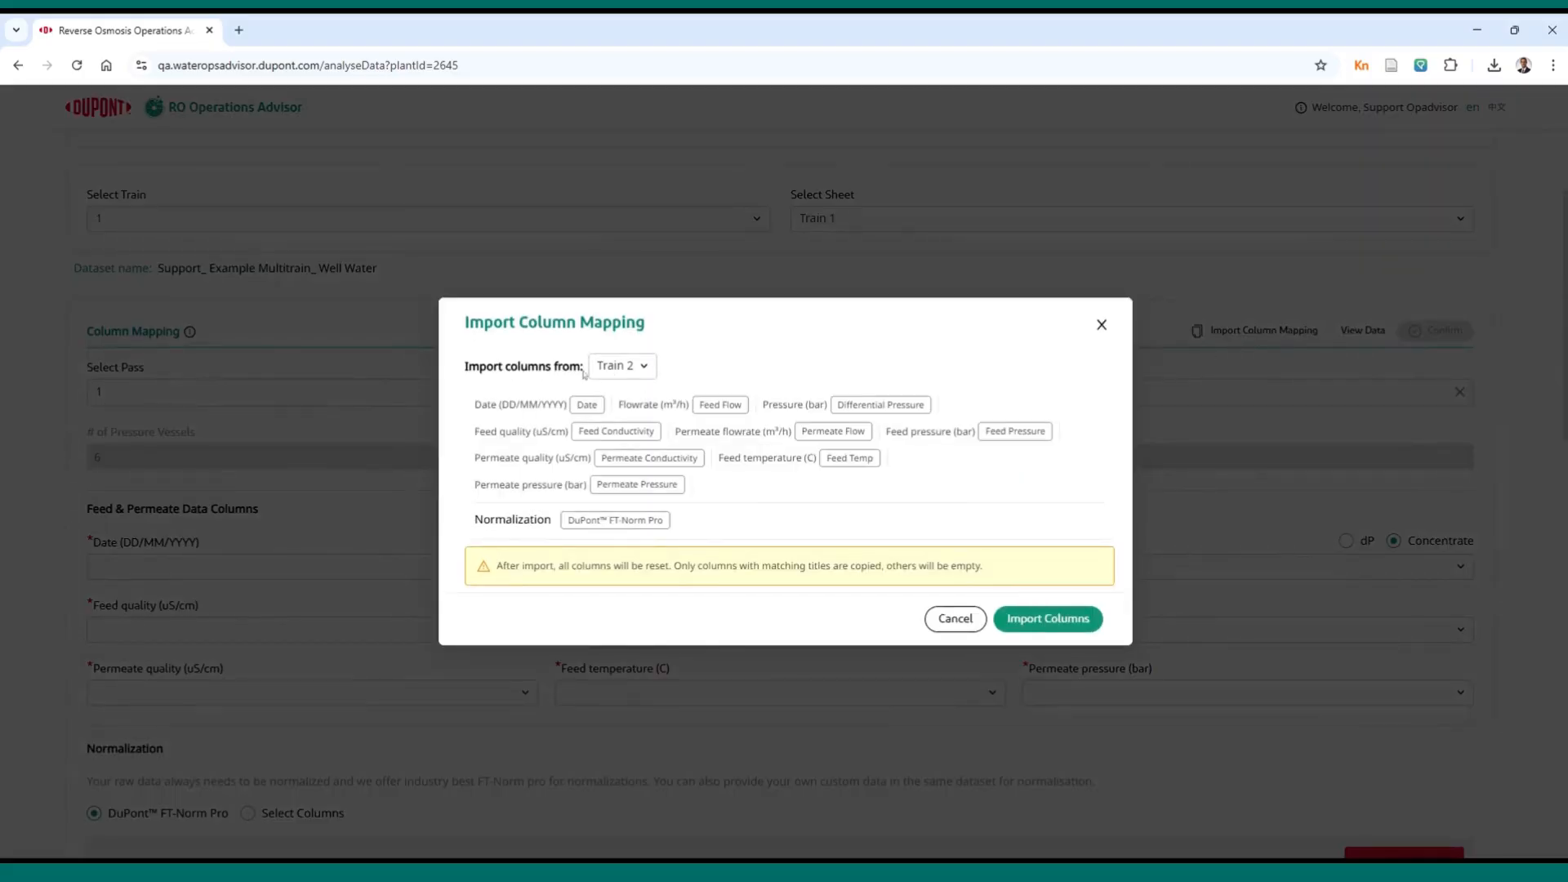
{"action": "left_click", "coordinate": [1018, 620]}
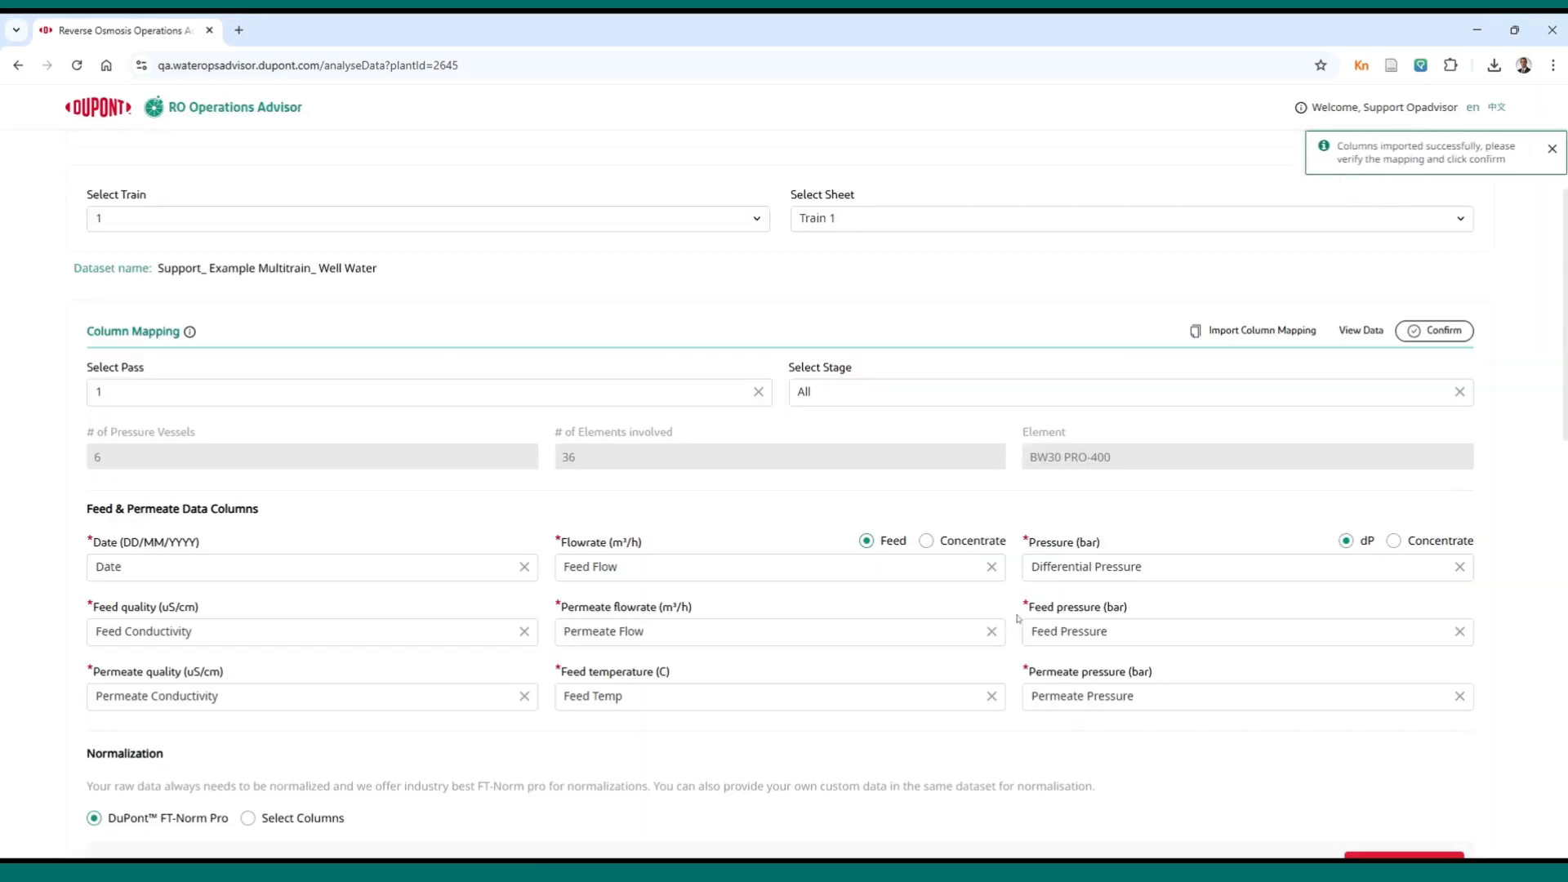
{"action": "left_click", "coordinate": [1433, 331]}
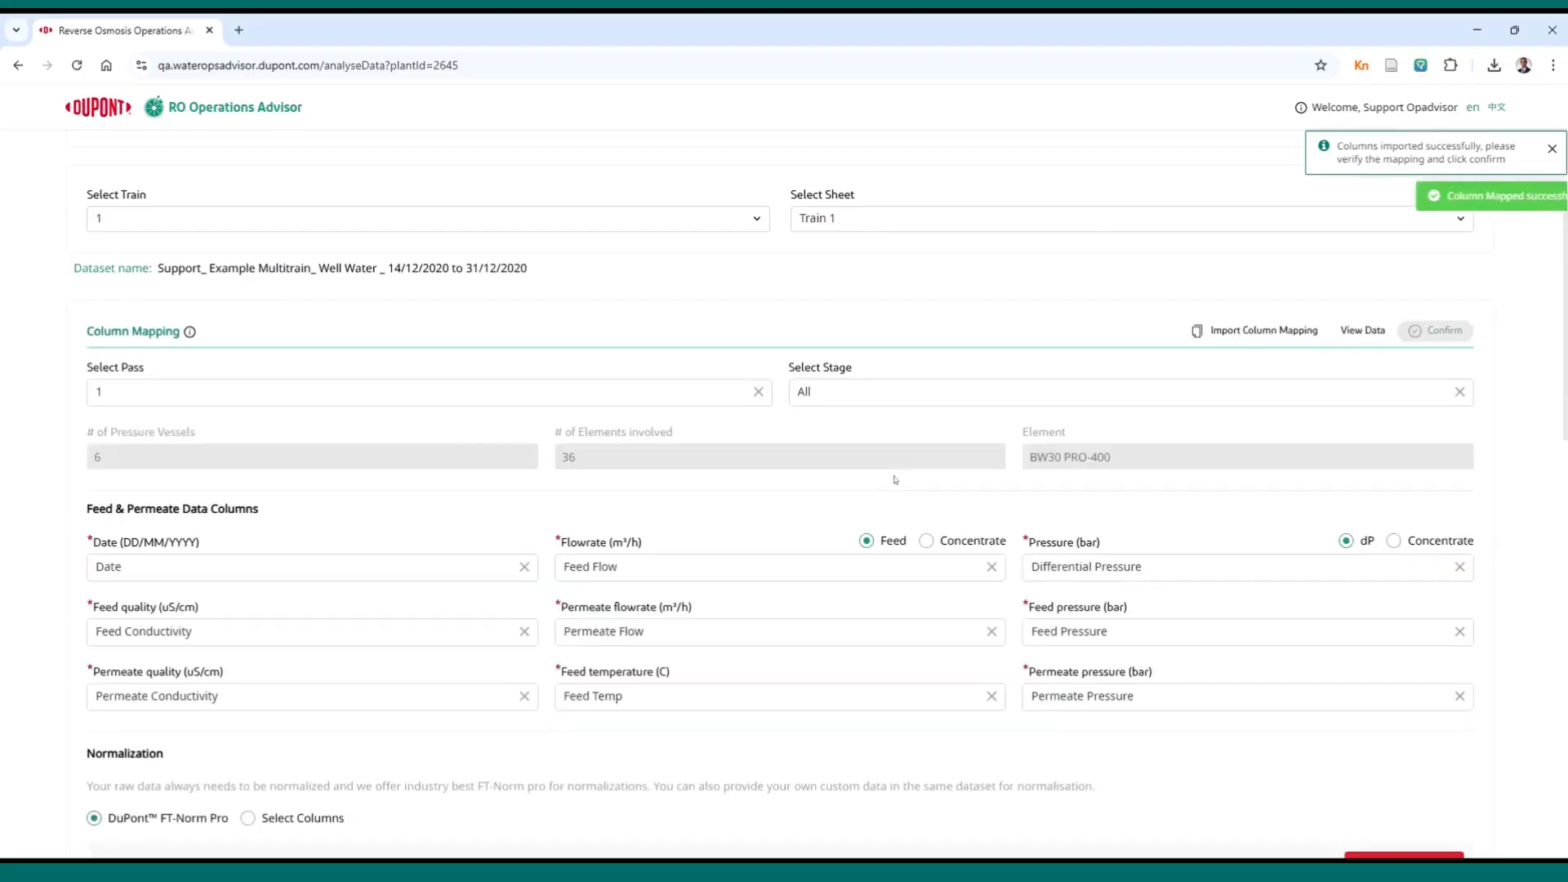
Review the normalization, reference conditions and default CIP information of train 1, and proceed to the analysis
{"action": "scroll", "coordinate": [816, 531], "scroll_direction": "down", "scroll_amount": 5}
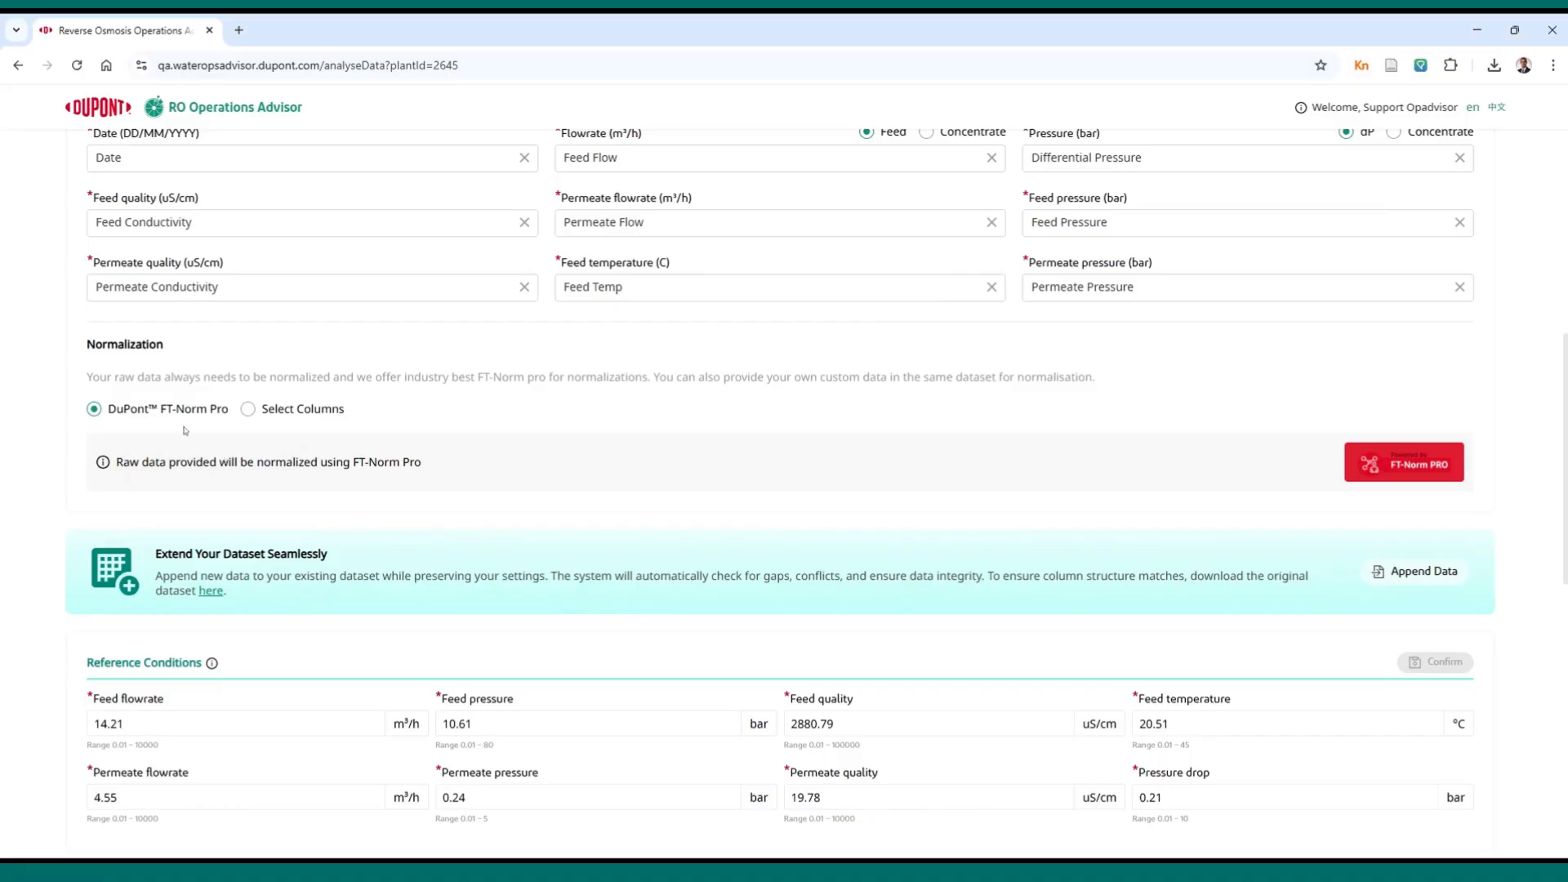
{"action": "scroll", "coordinate": [415, 441], "scroll_direction": "down", "scroll_amount": 4}
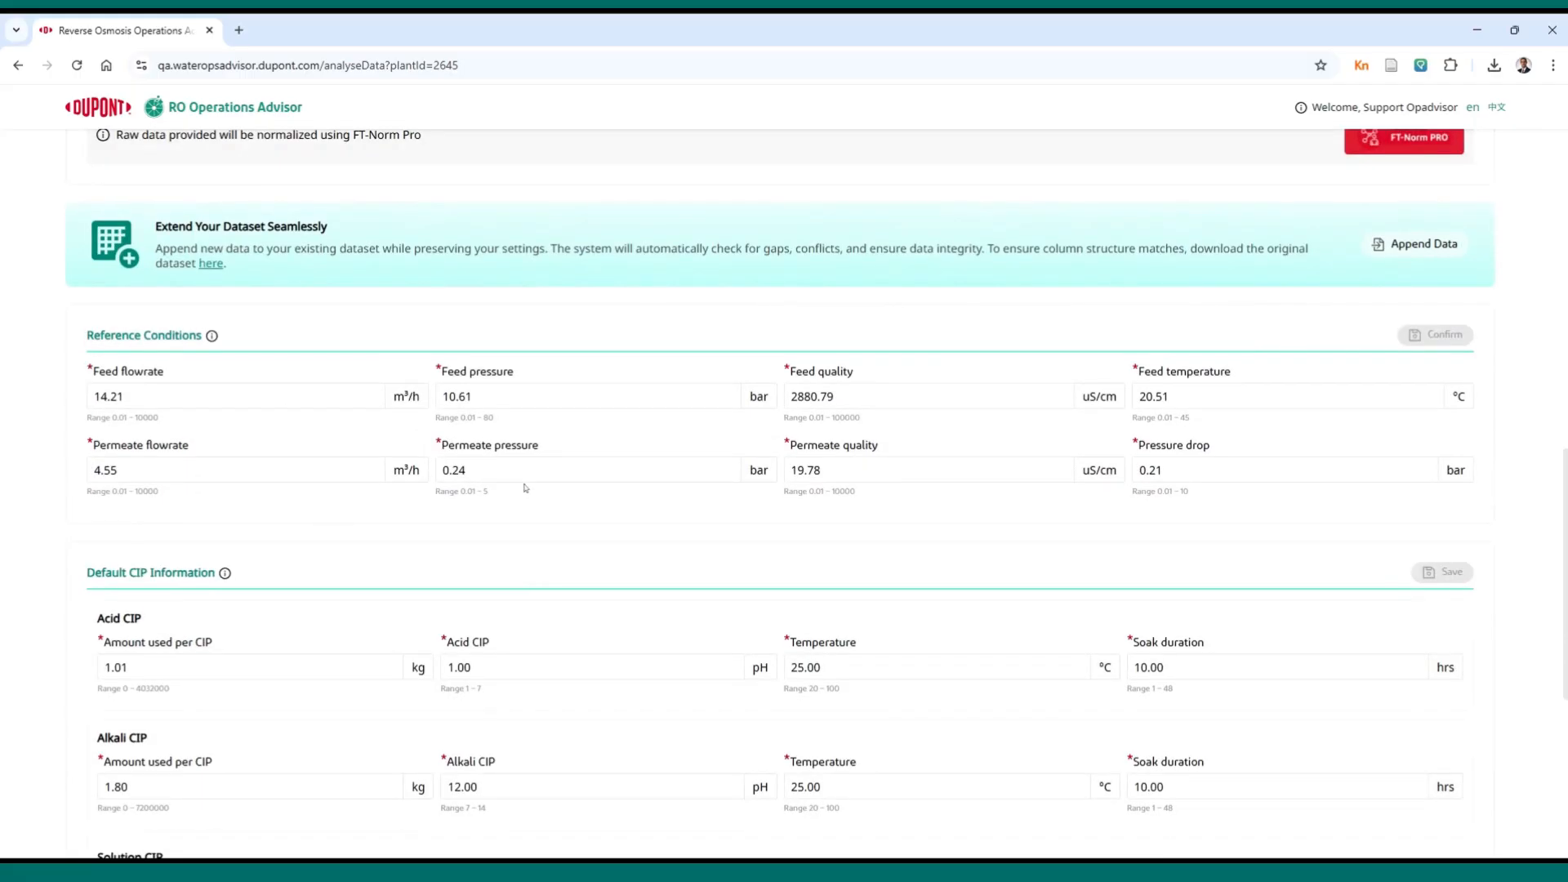
{"action": "scroll", "coordinate": [525, 490], "scroll_direction": "down", "scroll_amount": 5}
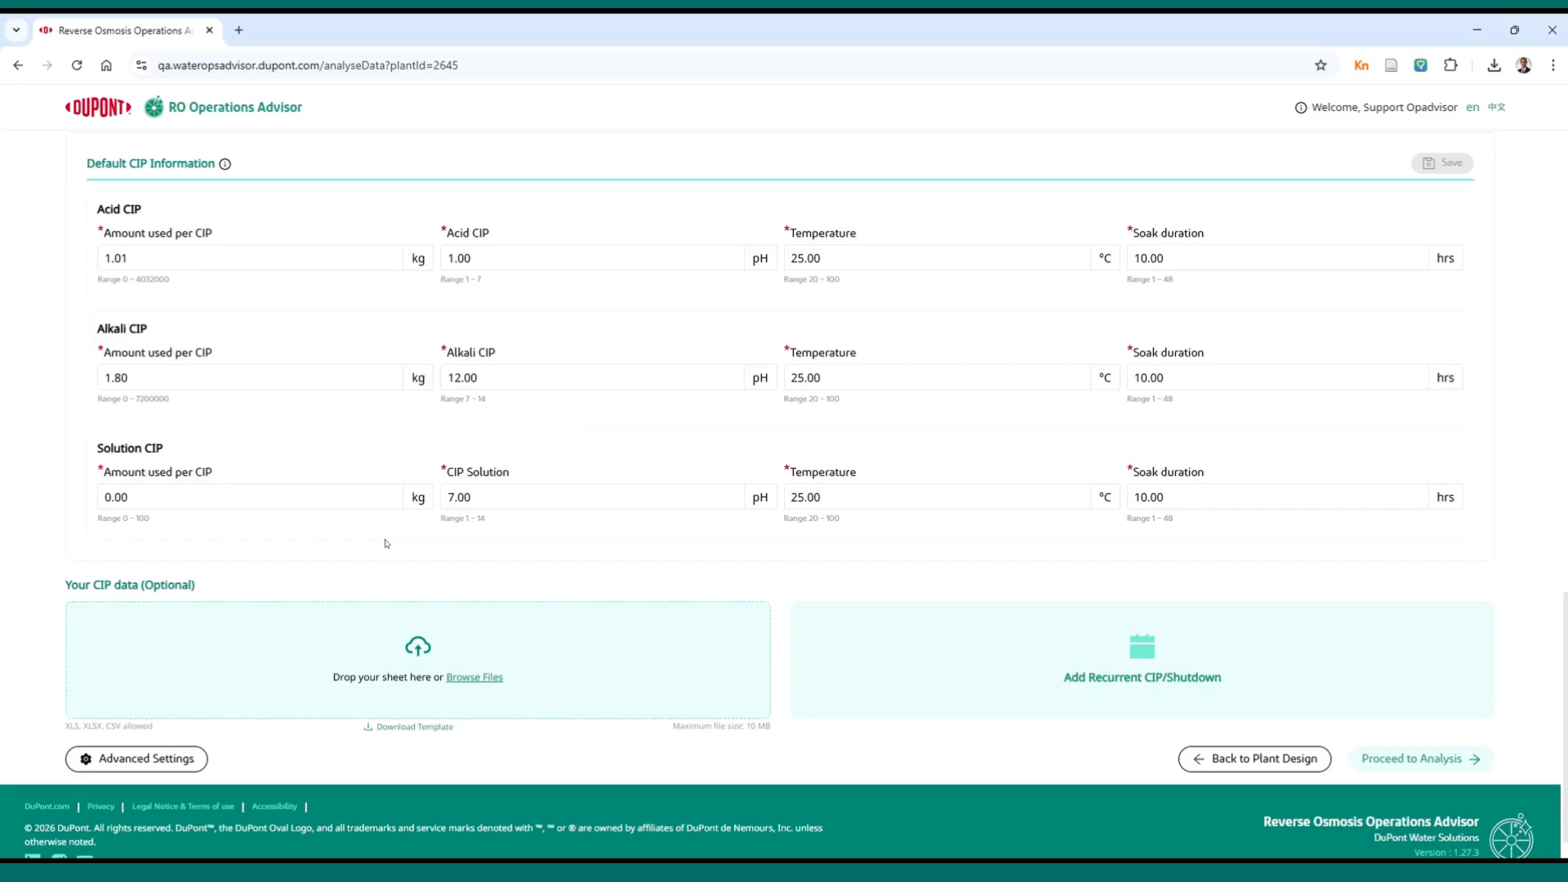
{"action": "left_click", "coordinate": [1402, 767]}
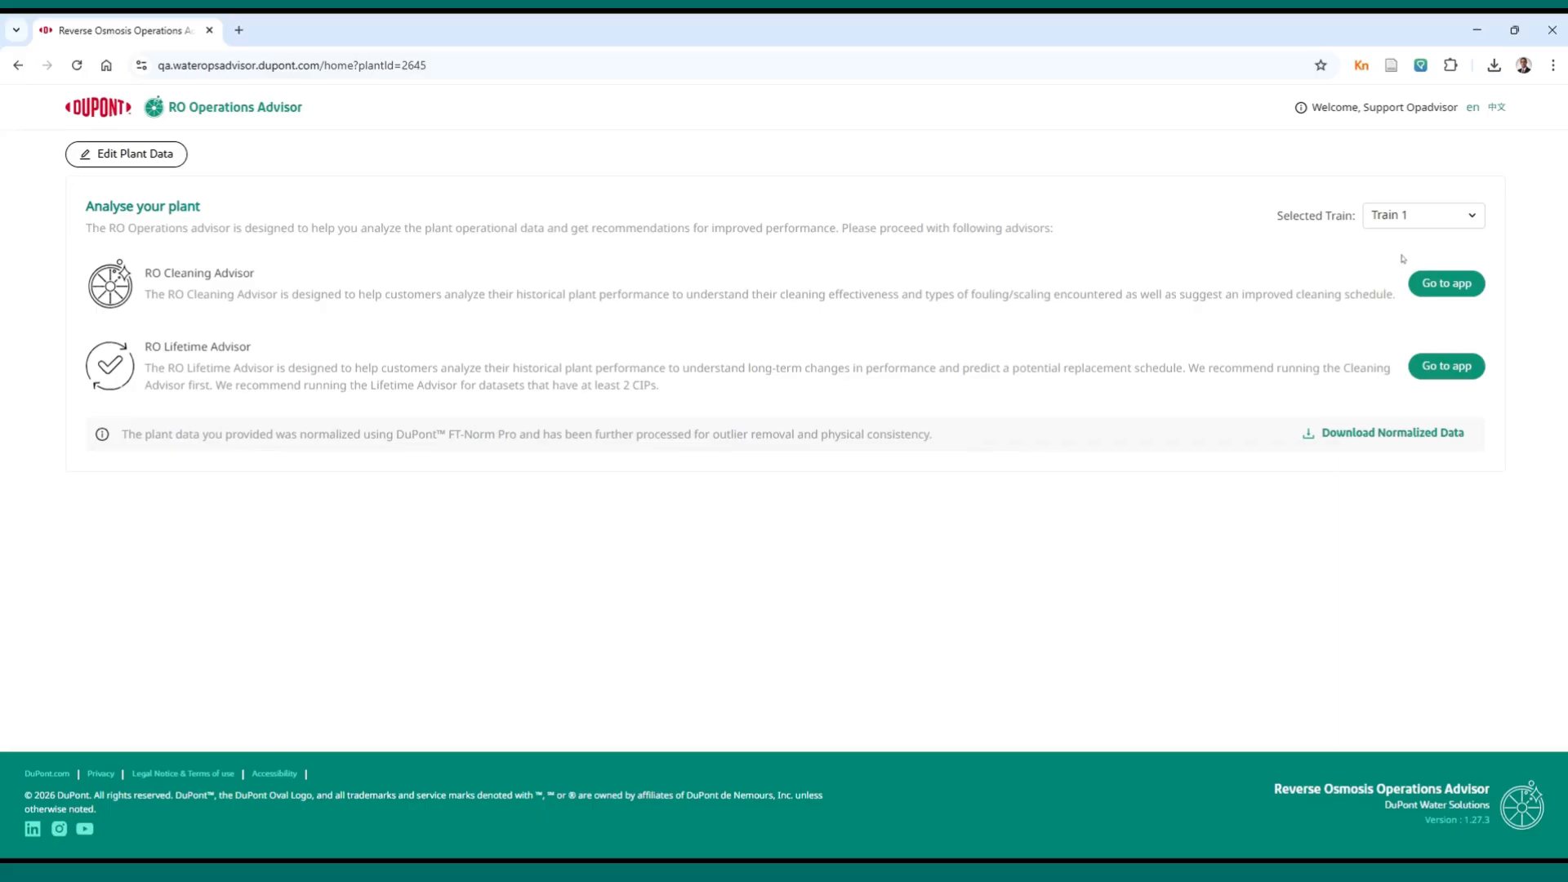
Check which trains can be selected for the plant analysis, and return to the list of all plants
{"action": "left_click", "coordinate": [1423, 221]}
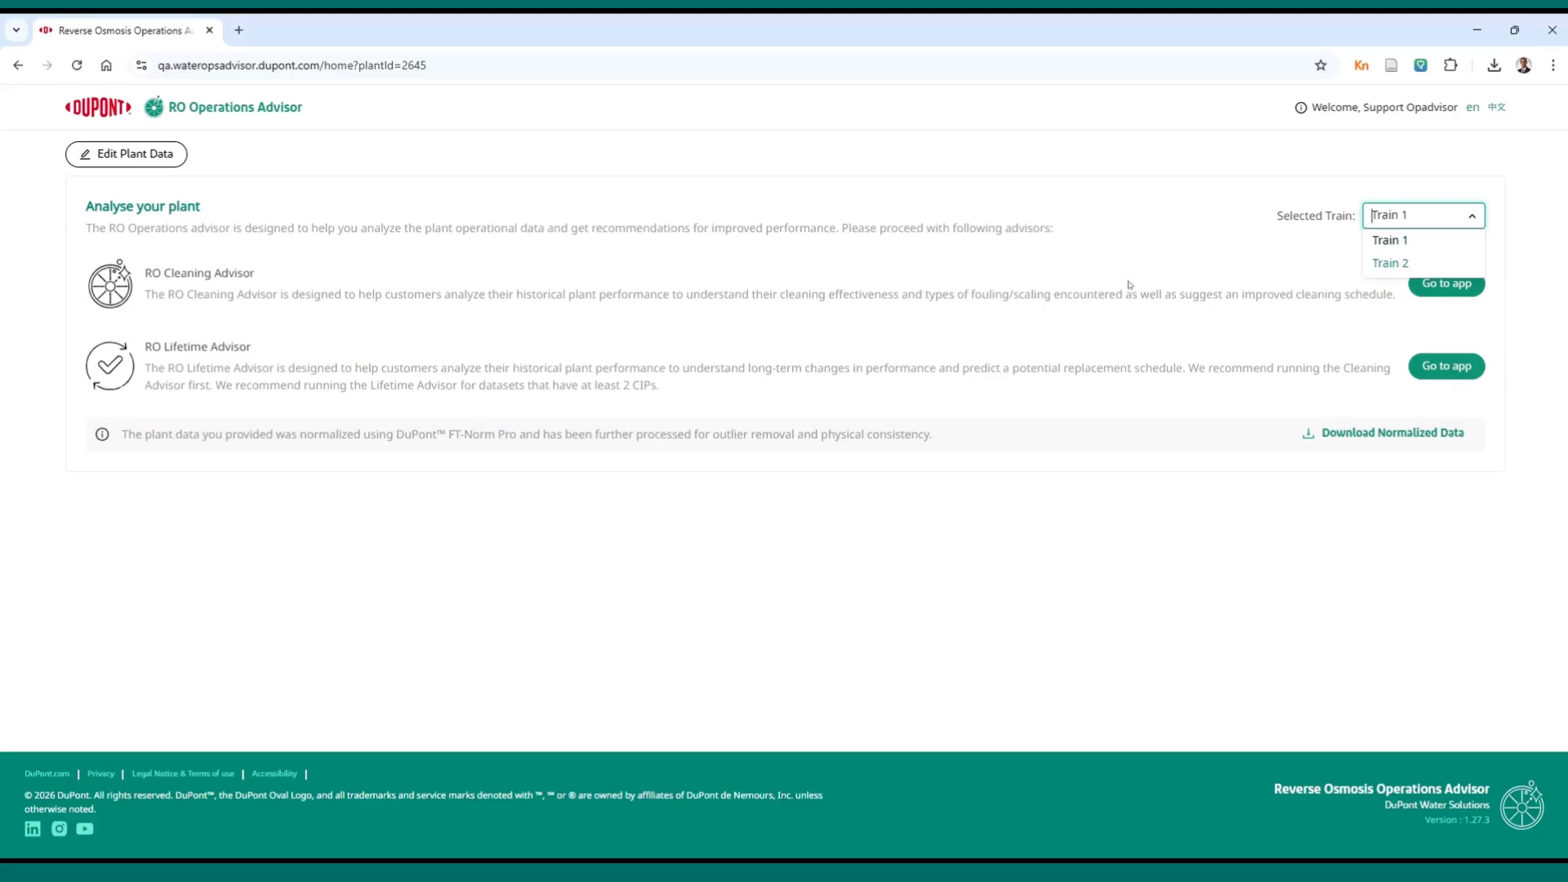
{"action": "left_click", "coordinate": [944, 597]}
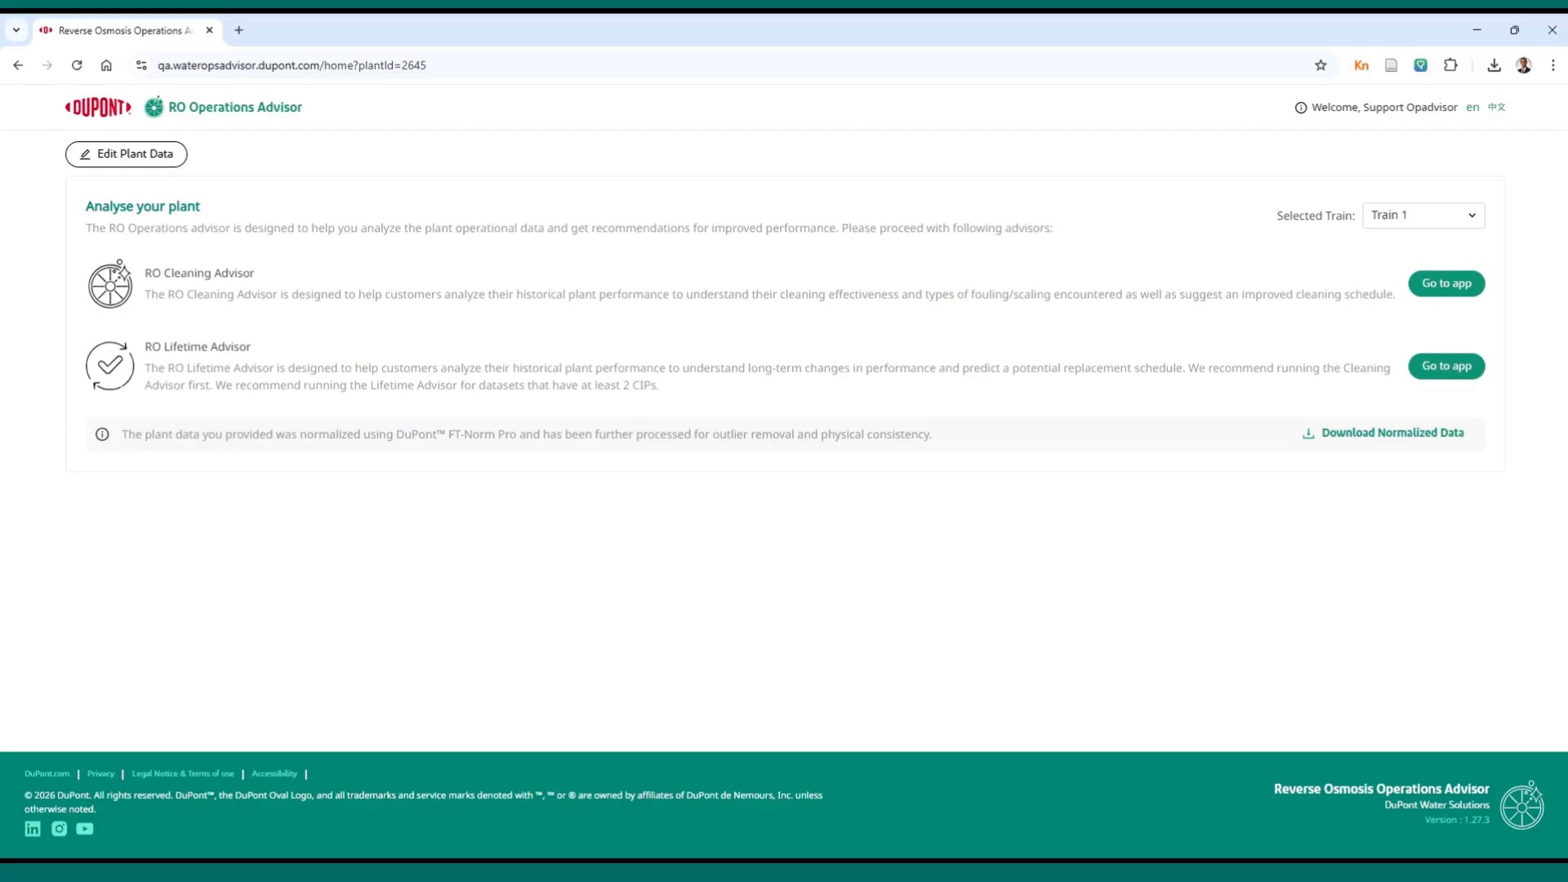
{"action": "left_click", "coordinate": [109, 112]}
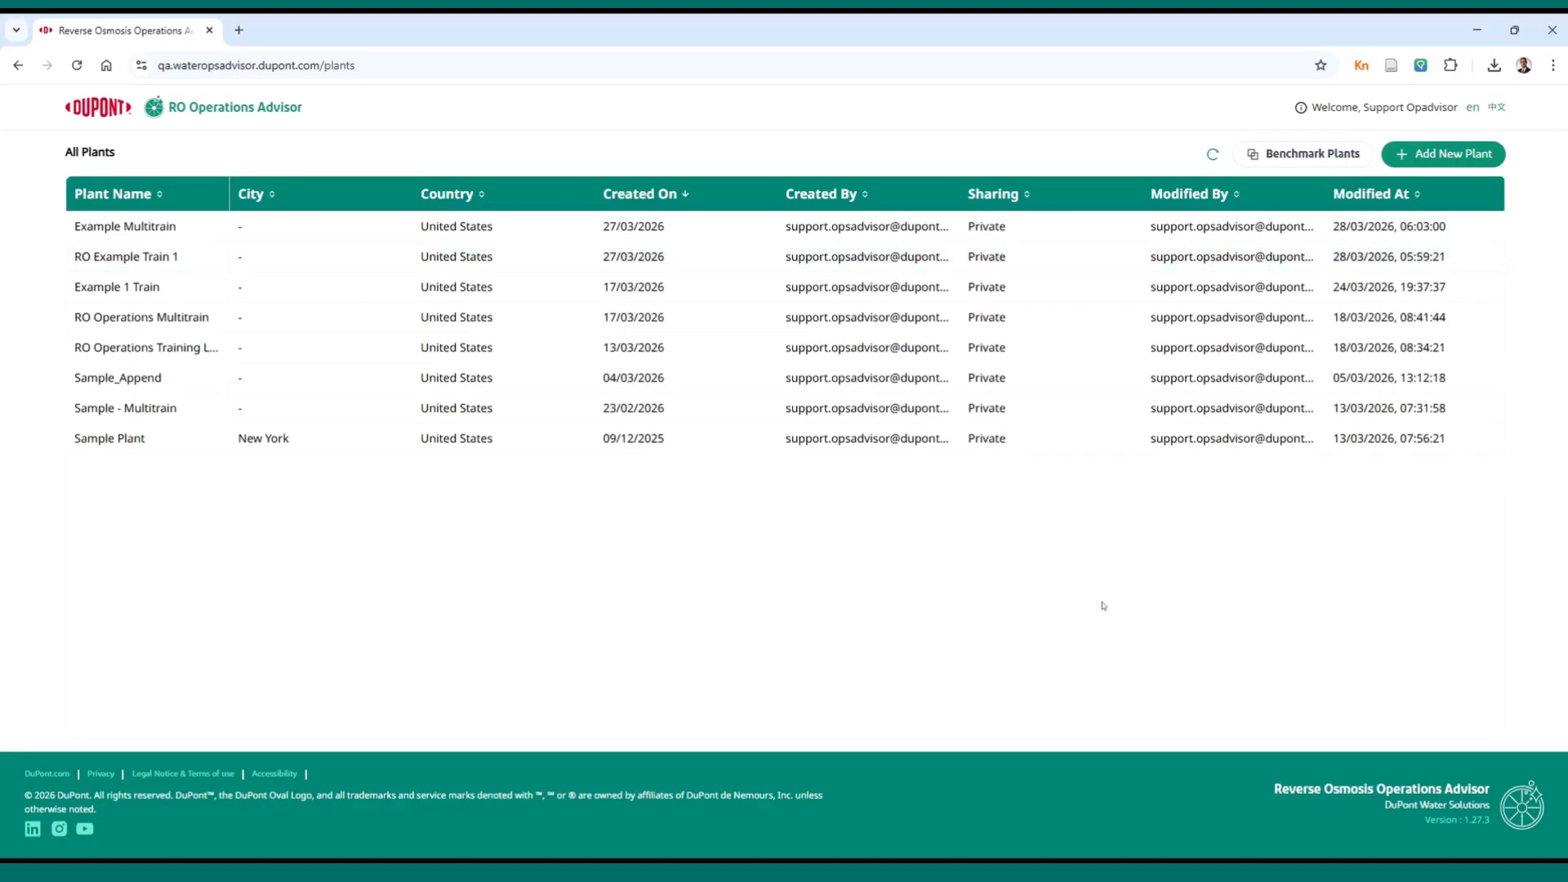